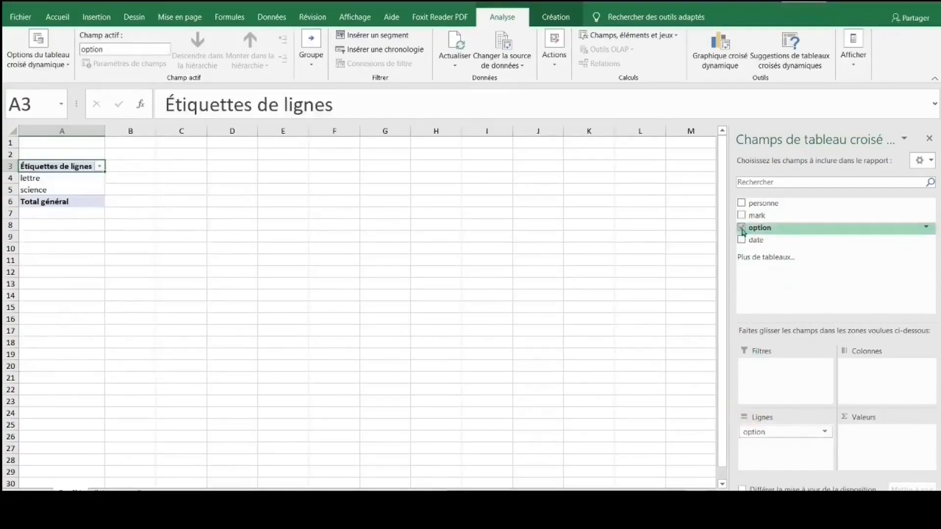
# Try adding the option field to the pivot table's rows and removing it again, ending with an empty report
pyautogui.click(742, 228)
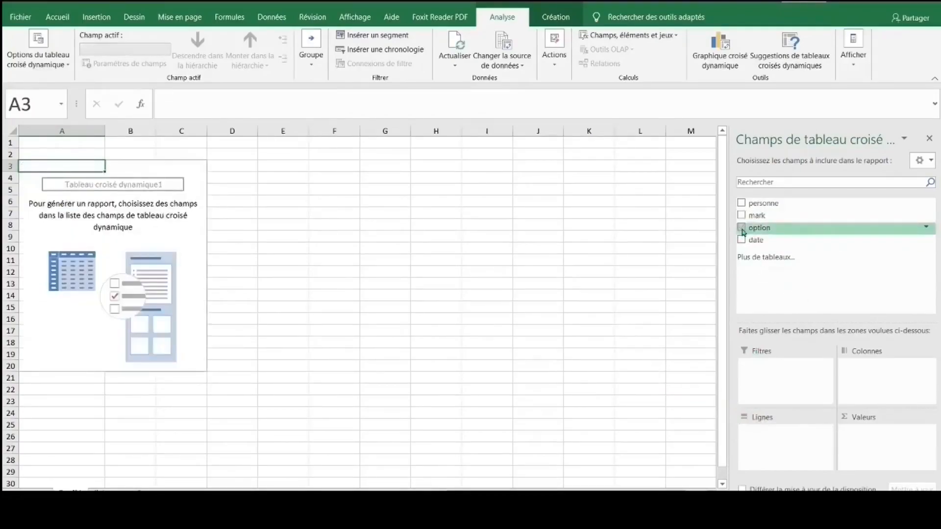
pyautogui.click(741, 228)
pyautogui.click(741, 228)
pyautogui.click(741, 228)
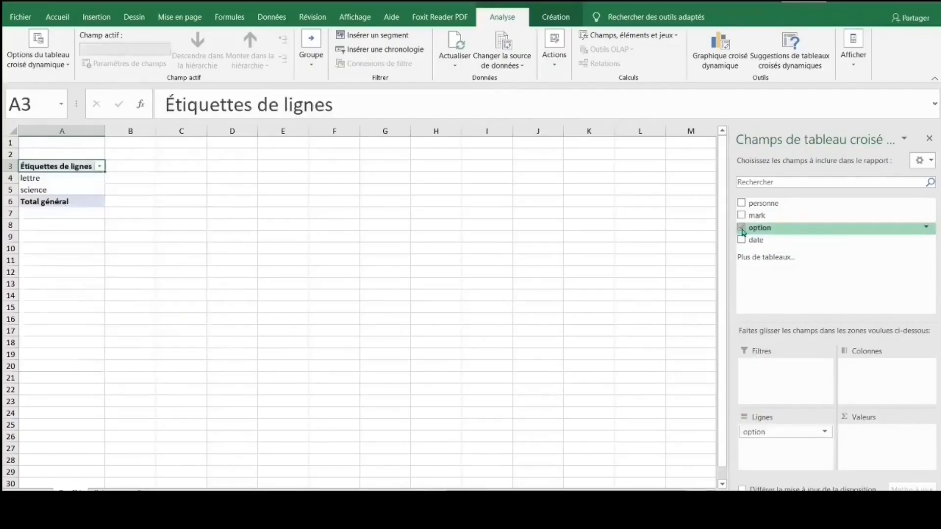
pyautogui.click(742, 229)
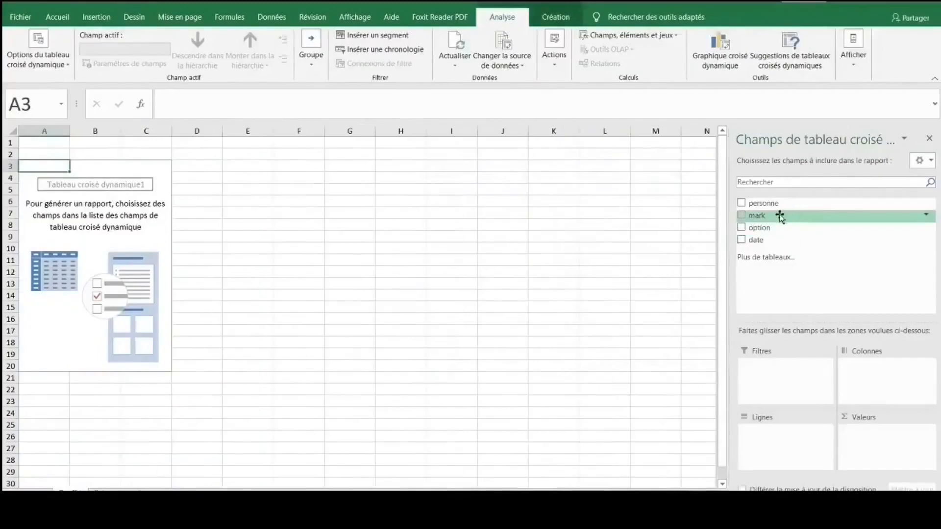
pyautogui.moveTo(769, 228); pyautogui.dragTo(771, 431)
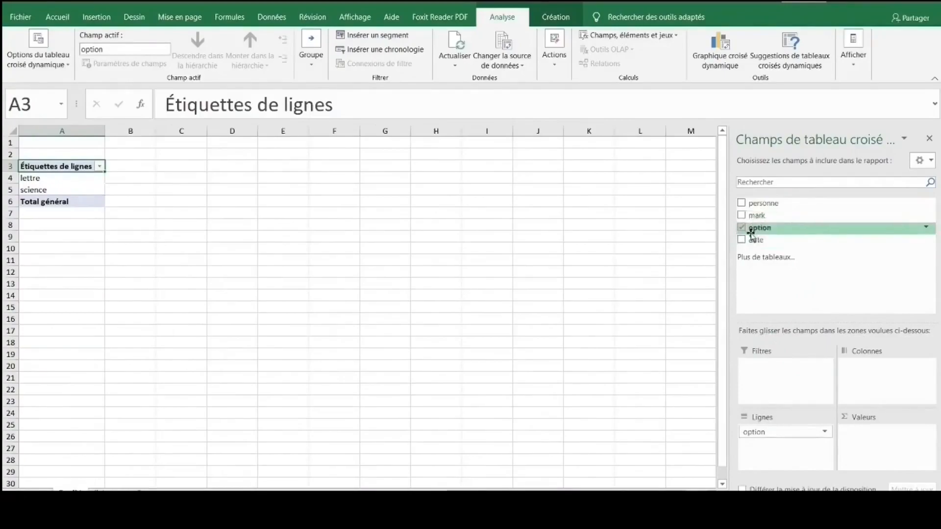
pyautogui.moveTo(775, 432); pyautogui.dragTo(634, 359)
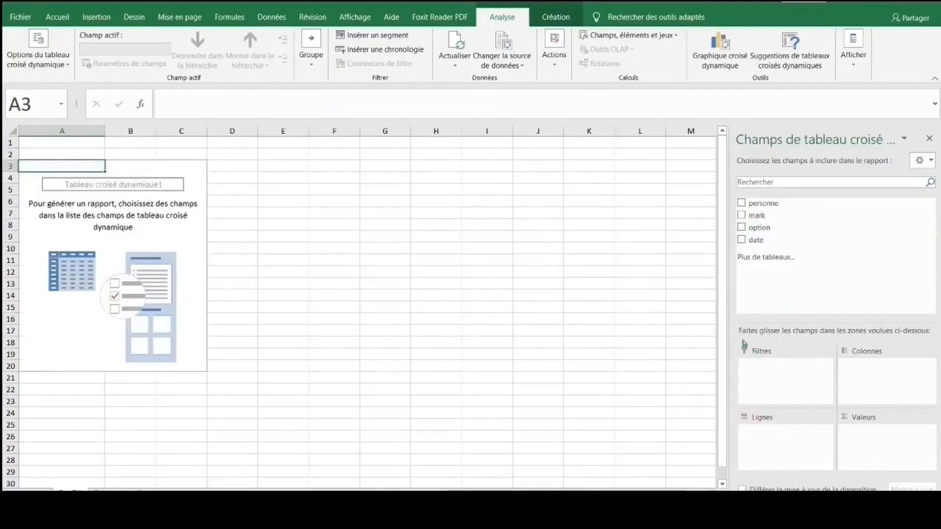
# Toggle the option field on and off in the pivot table, ending with it as the row field
pyautogui.click(741, 229)
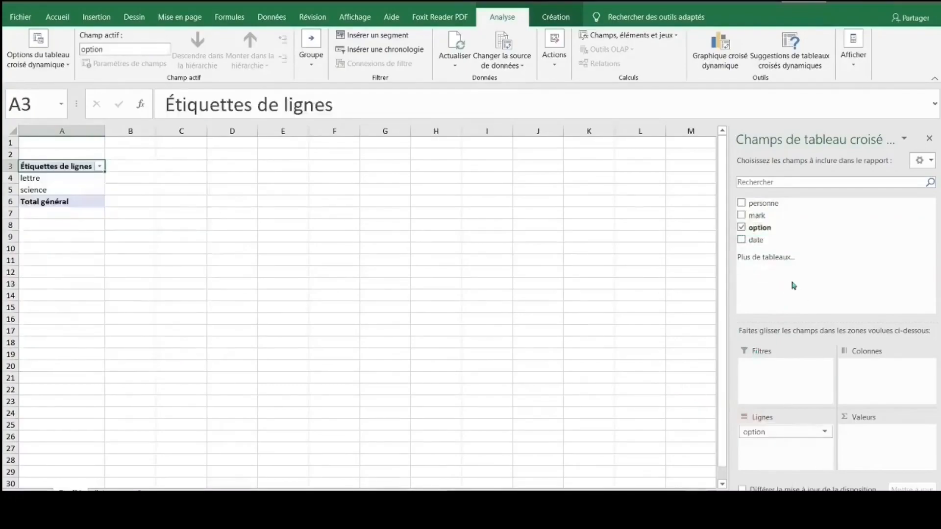
pyautogui.click(741, 229)
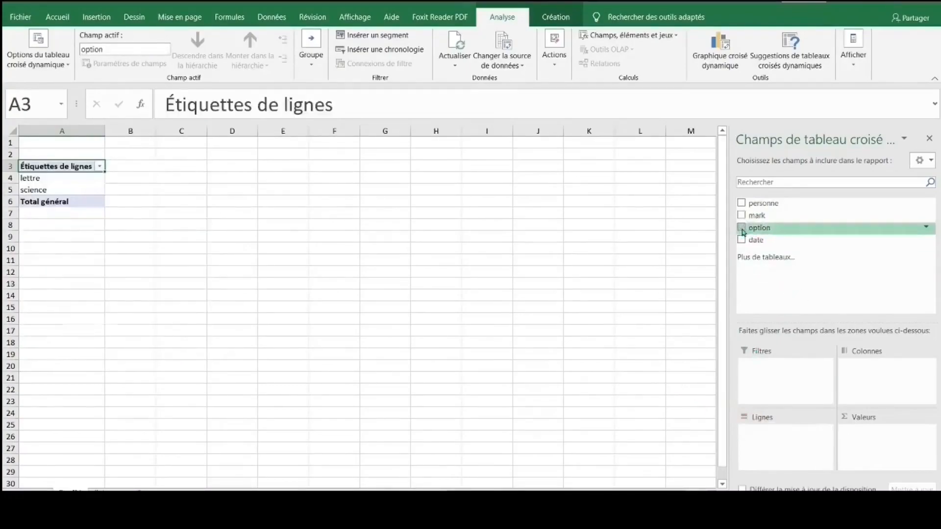
pyautogui.click(741, 229)
pyautogui.click(741, 229)
pyautogui.click(741, 229)
pyautogui.click(741, 229)
pyautogui.click(741, 229)
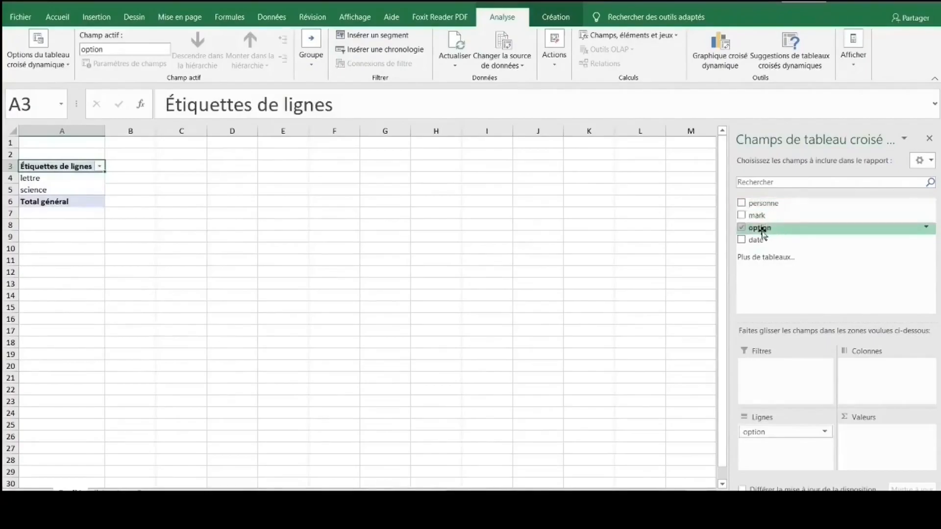
# Add the option field to the pivot table's values as a count
pyautogui.moveTo(773, 232); pyautogui.dragTo(861, 432)
pyautogui.moveTo(782, 439); pyautogui.dragTo(783, 440)
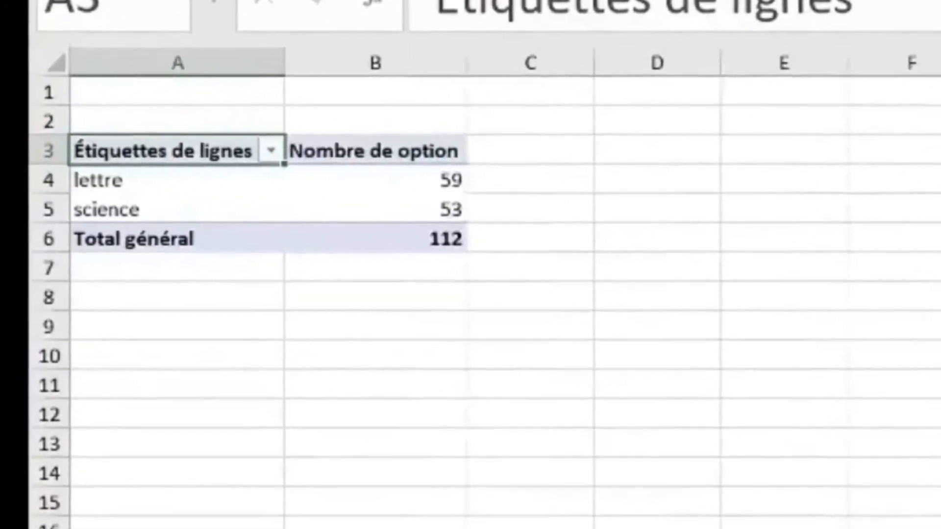
pyautogui.click(559, 182)
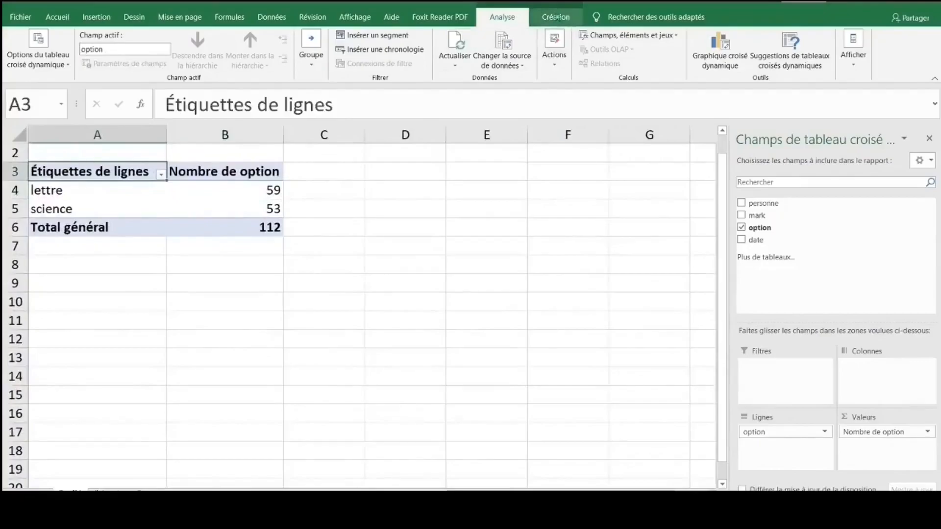
# Set the pivot table's report layout to tabular form
pyautogui.click(557, 18)
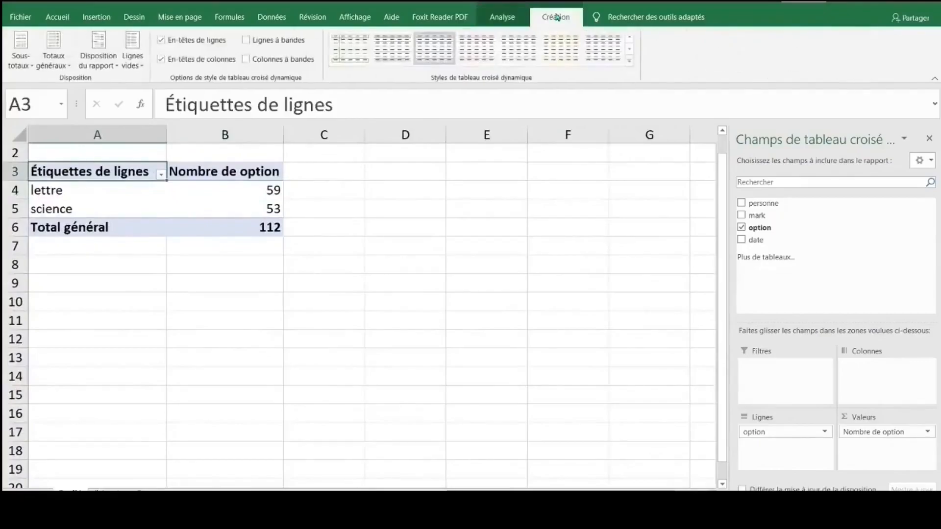
pyautogui.click(108, 61)
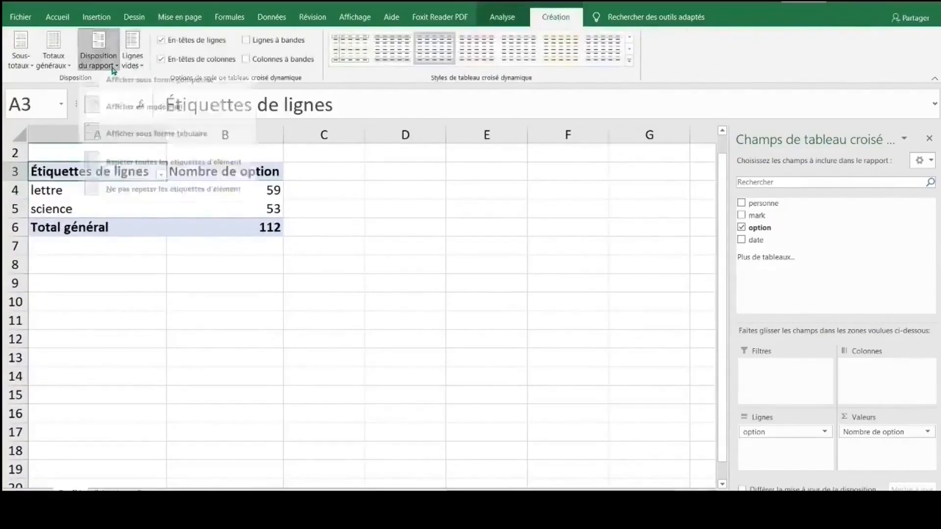
pyautogui.click(157, 140)
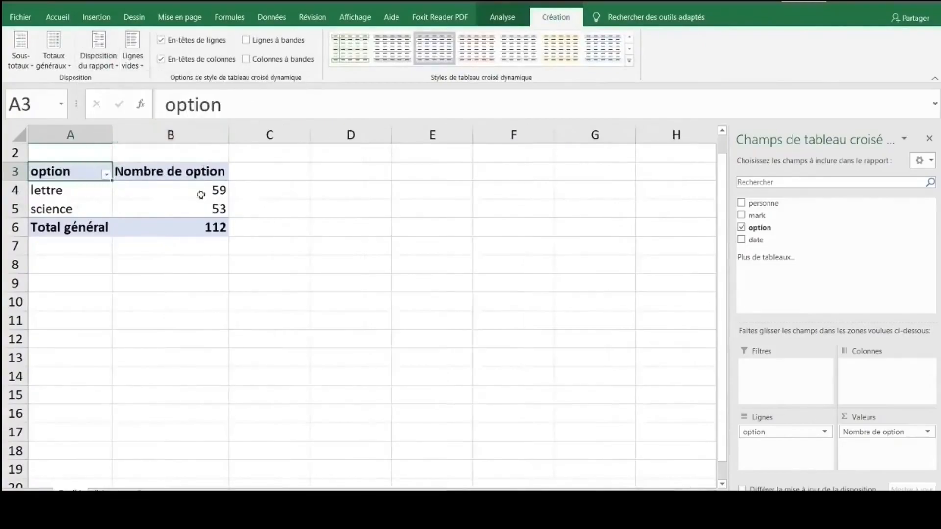
pyautogui.moveTo(203, 227)
pyautogui.click(184, 195)
pyautogui.click(193, 228)
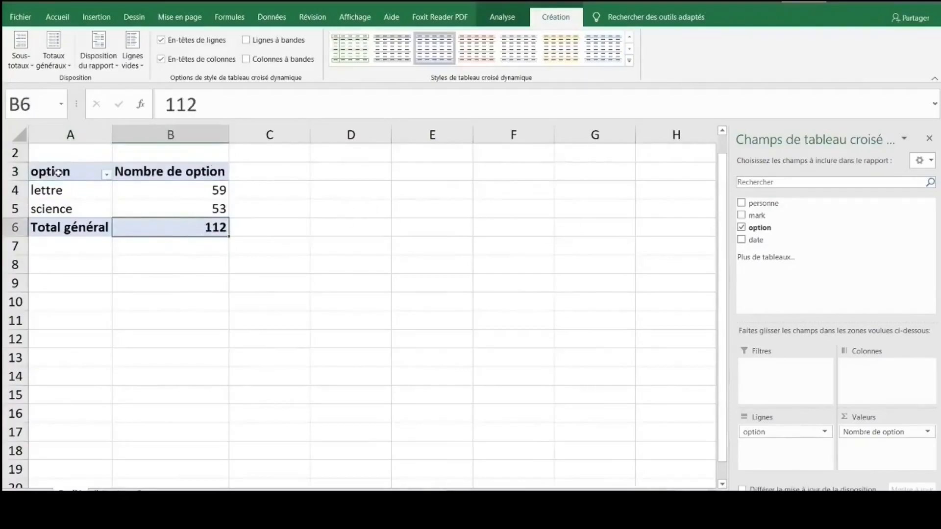
pyautogui.click(77, 173)
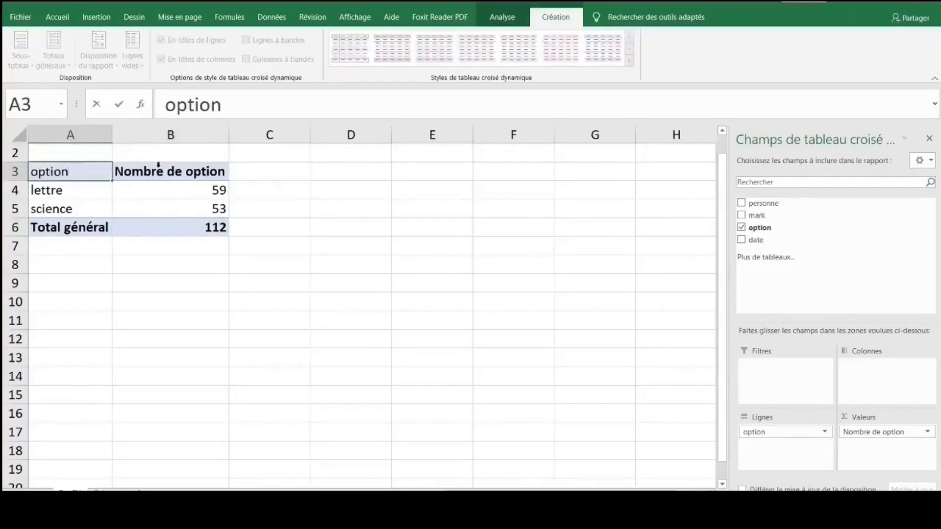
# Set the Nombre de option value field to show values as % du total de la colonne
pyautogui.click(170, 172)
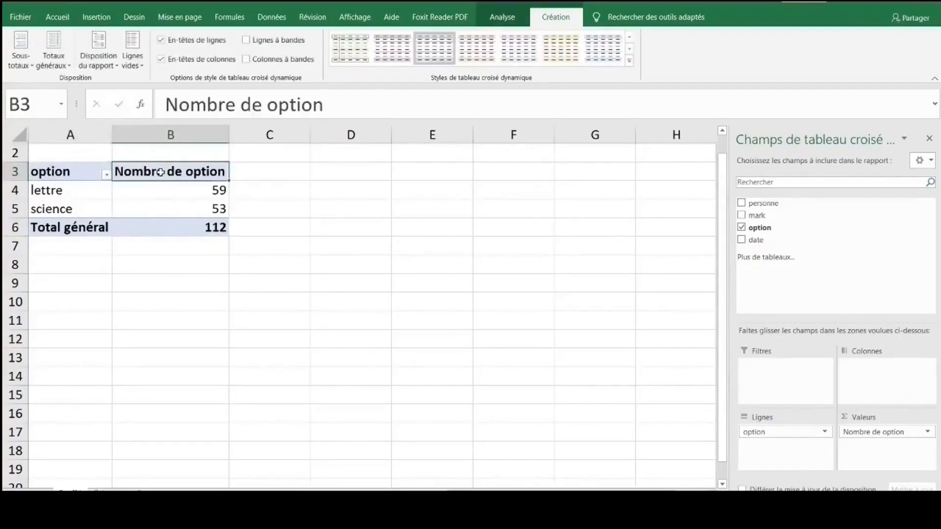
pyautogui.doubleClick(160, 172)
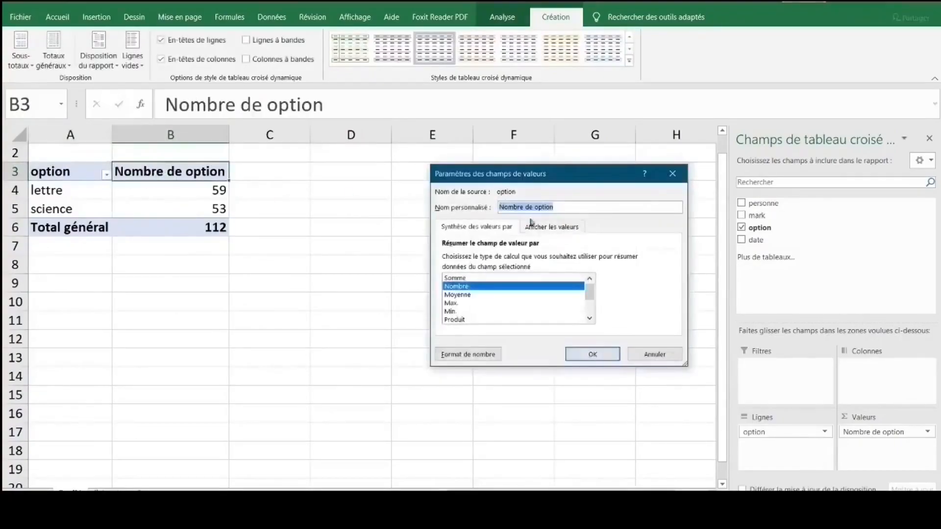
pyautogui.click(549, 228)
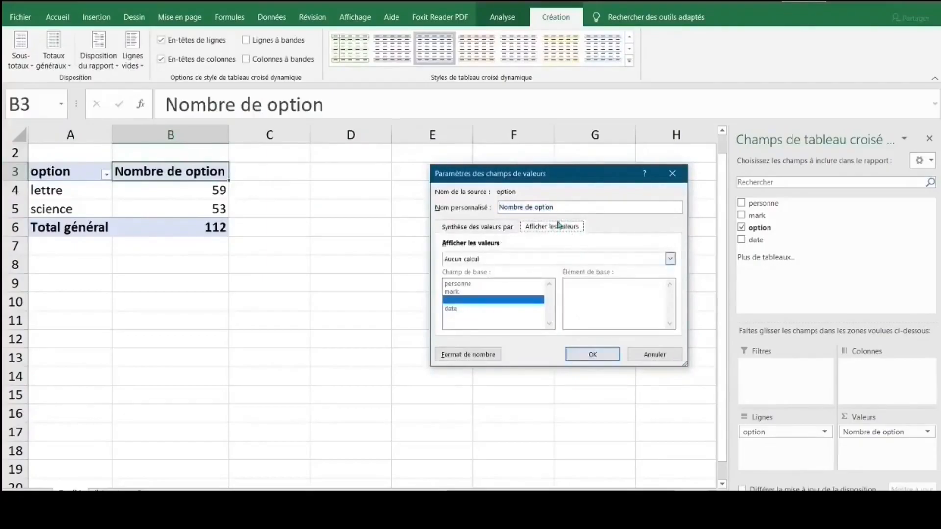
pyautogui.click(558, 259)
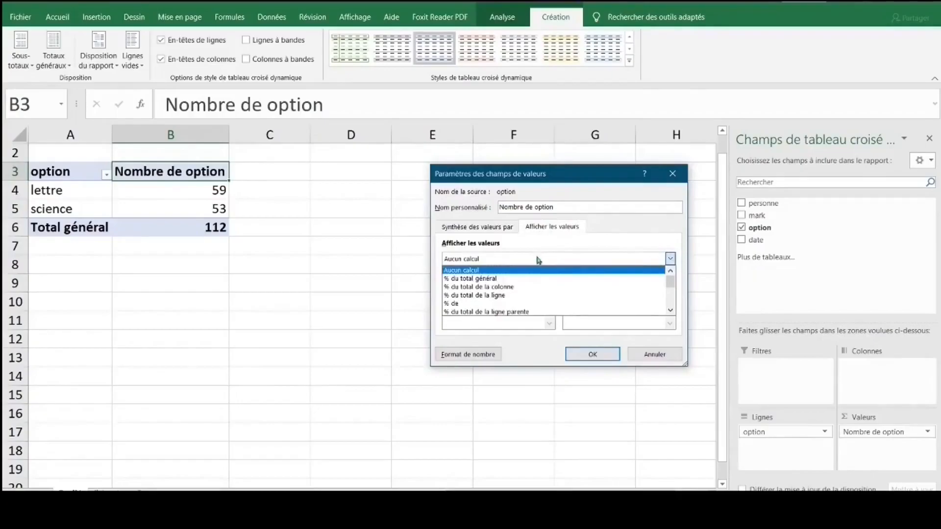
pyautogui.click(524, 287)
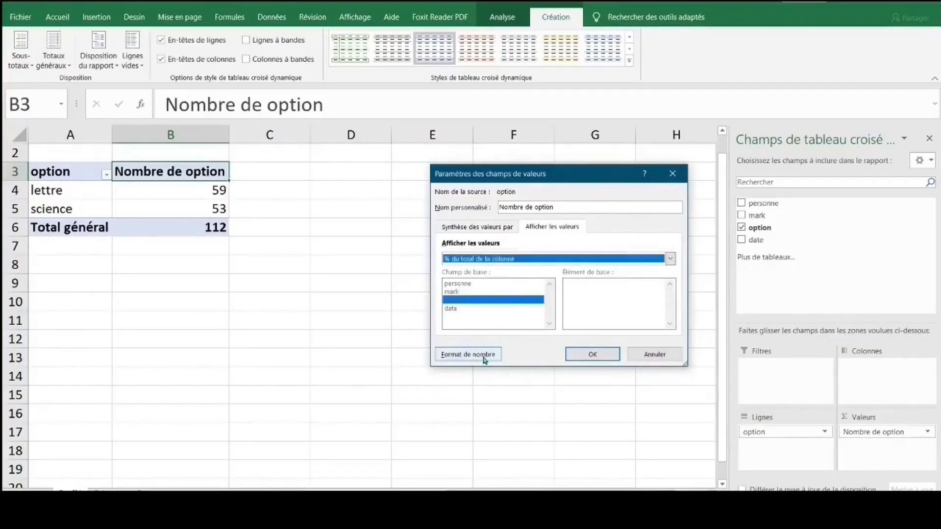
# Format the Nombre de option field as Pourcentage with 2 decimals and apply the value field settings
pyautogui.click(468, 354)
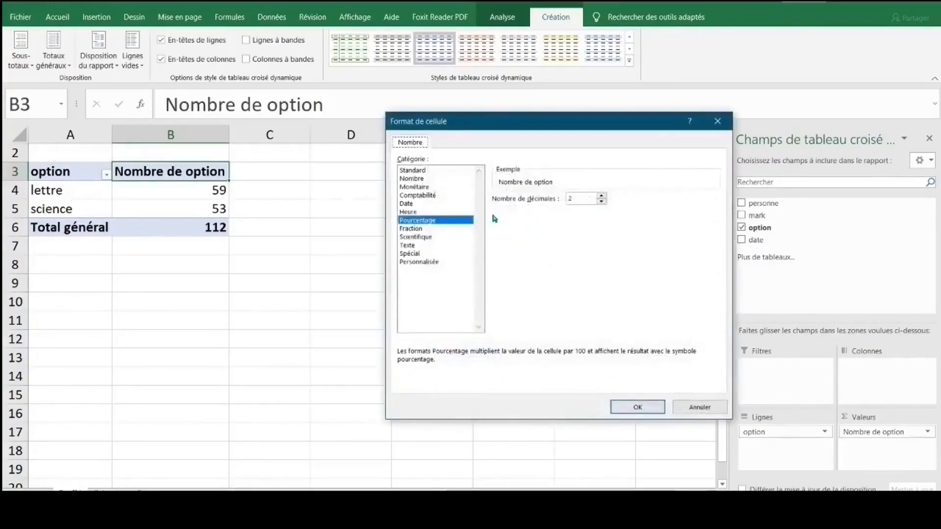
pyautogui.click(592, 194)
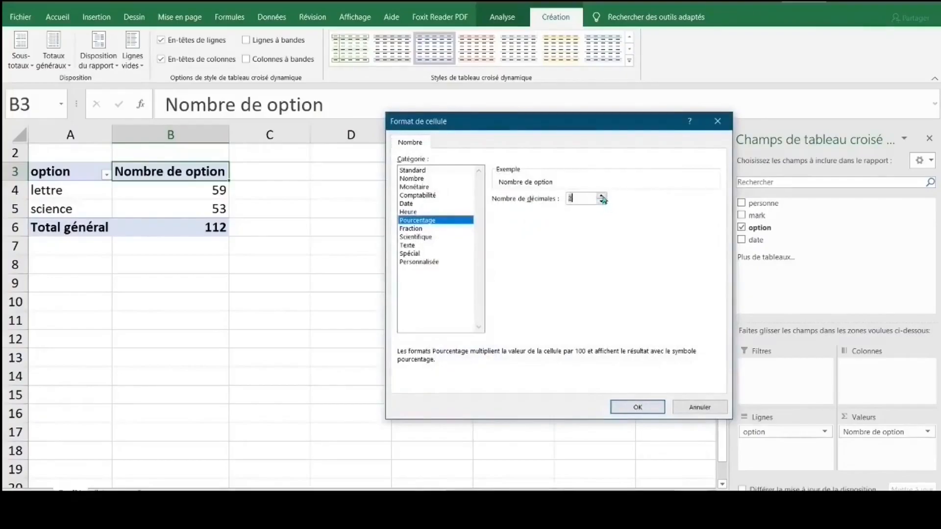
pyautogui.click(639, 409)
pyautogui.click(593, 356)
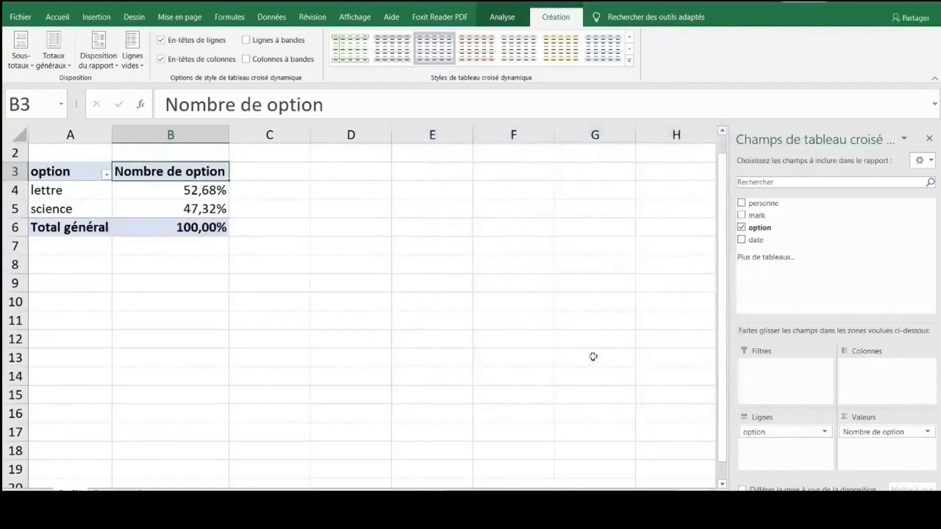
# Add the option field to the pivot table's values a second time, as a count beside the percentages
pyautogui.click(309, 283)
pyautogui.click(201, 212)
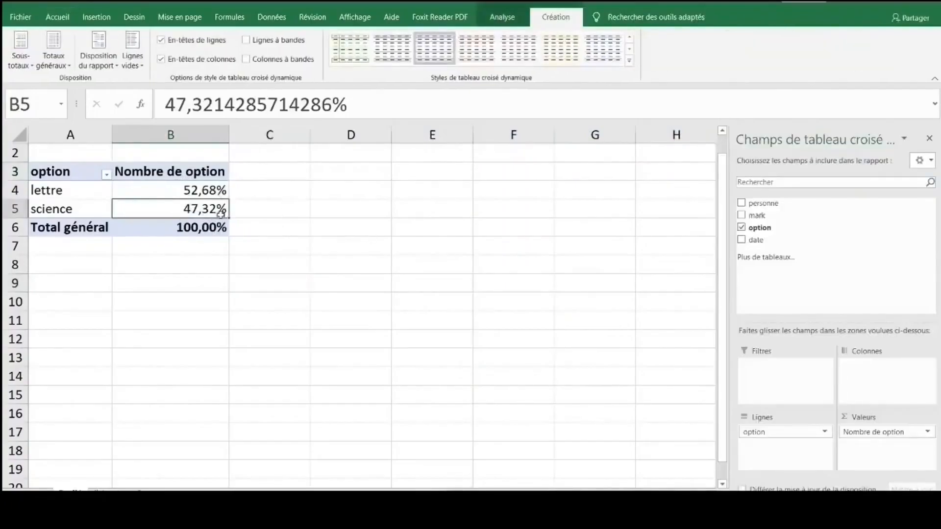
pyautogui.moveTo(221, 212)
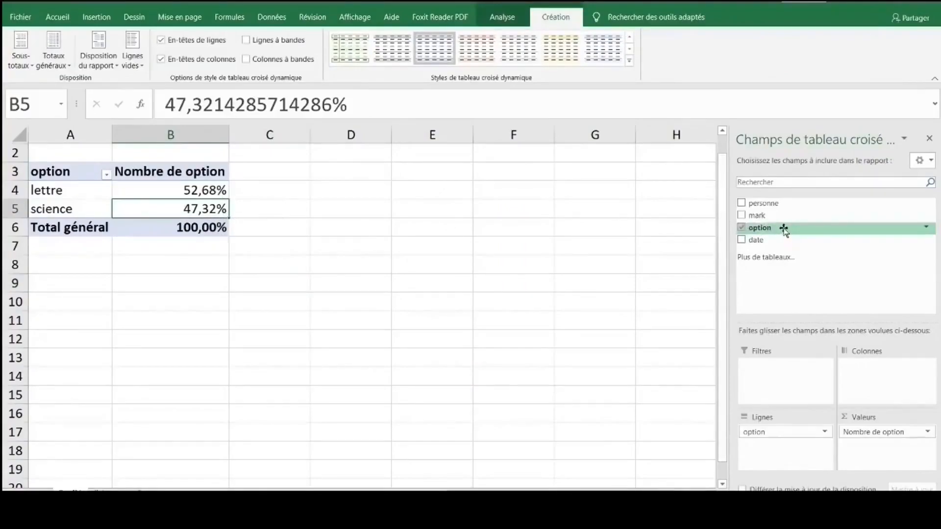
pyautogui.moveTo(784, 230); pyautogui.dragTo(863, 447)
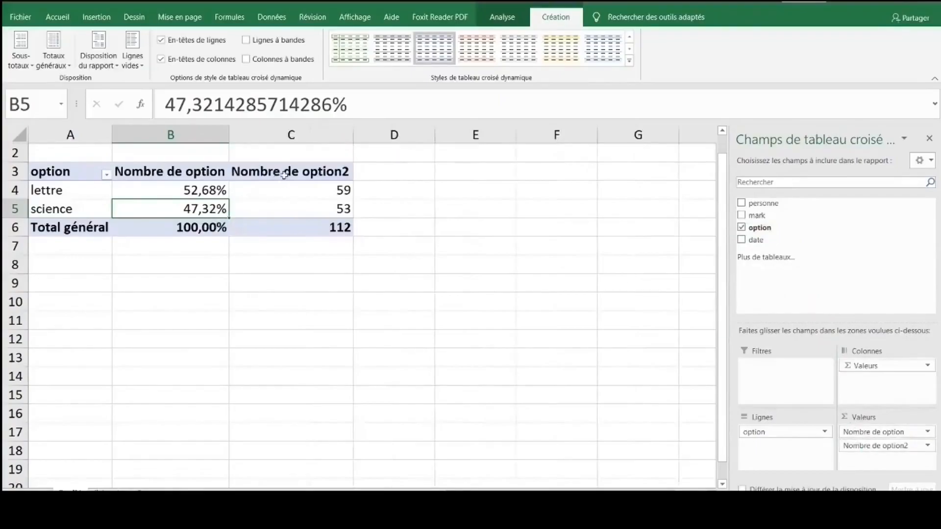
pyautogui.moveTo(307, 189)
# Reapply the tabular form layout to the pivot table with its two value columns
pyautogui.click(184, 172)
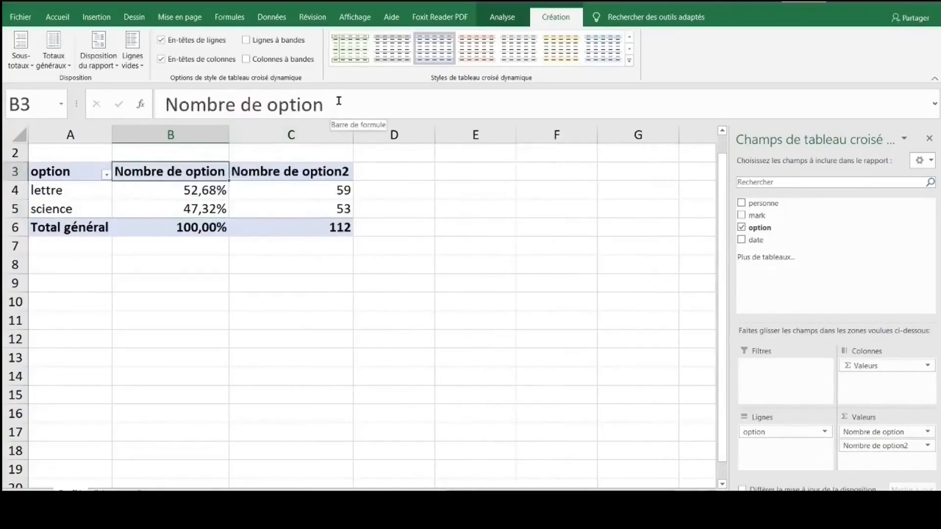
pyautogui.click(305, 175)
pyautogui.click(260, 203)
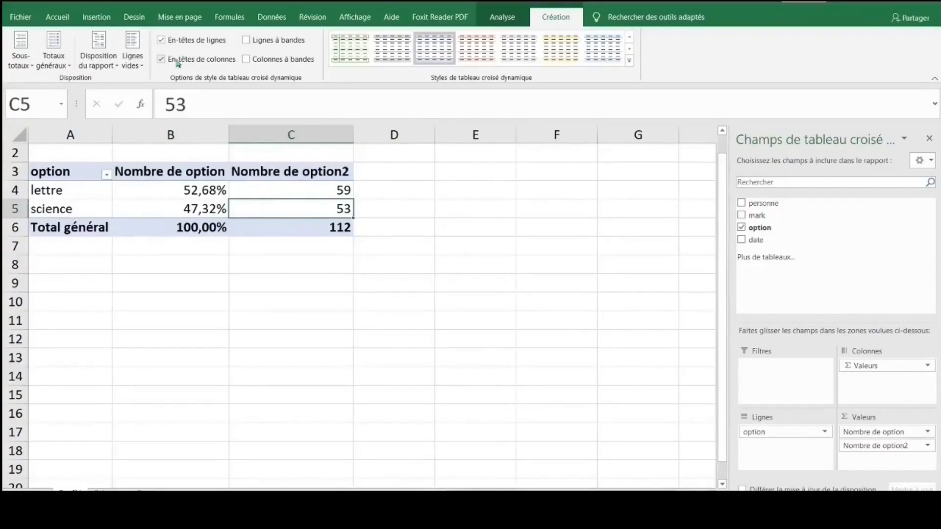
pyautogui.click(114, 67)
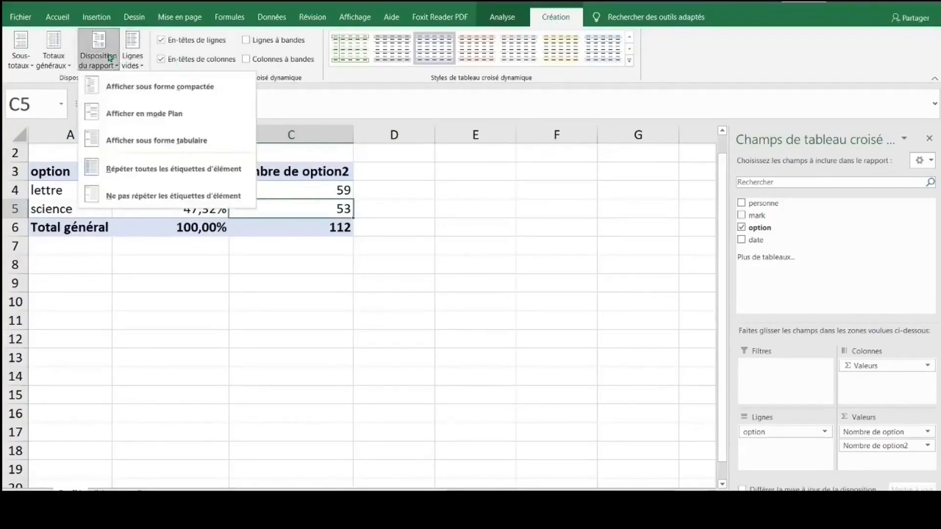
pyautogui.click(130, 140)
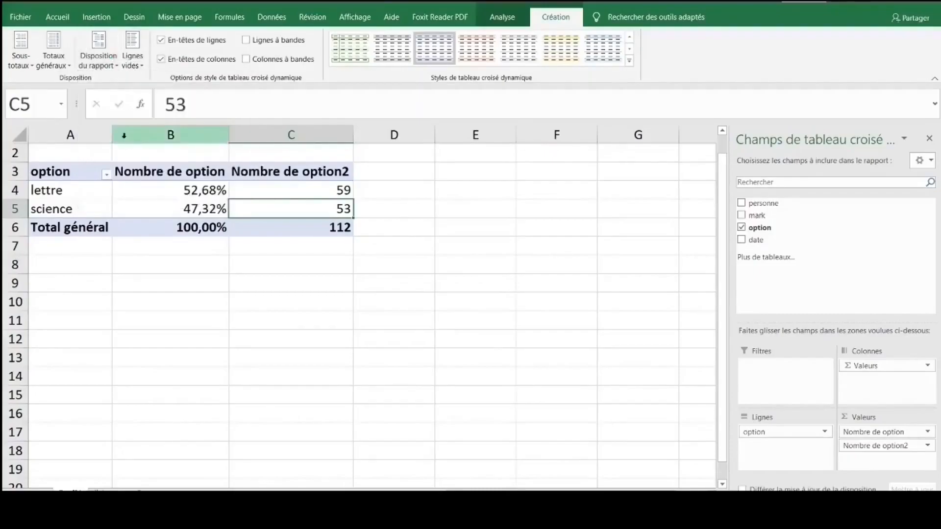
# Rename the percentage column's header in B3 to %
pyautogui.click(357, 208)
pyautogui.click(193, 171)
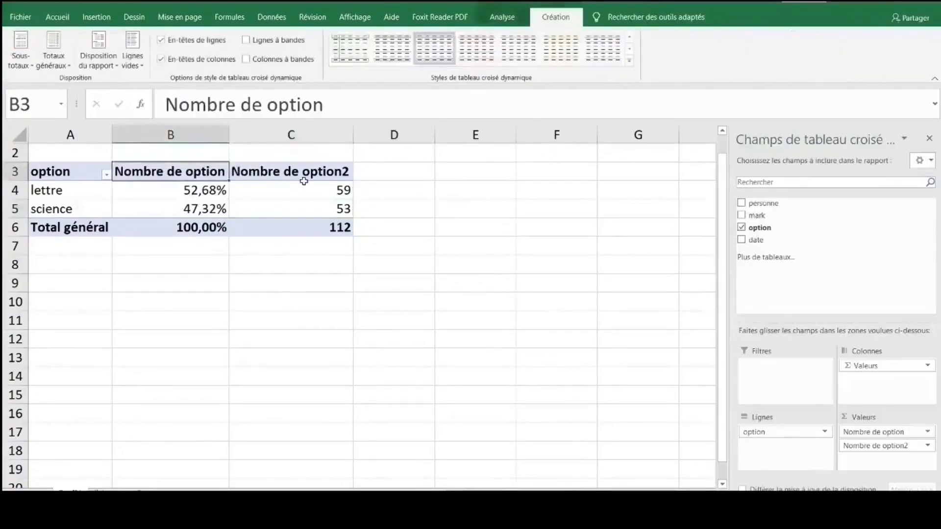
pyautogui.moveTo(304, 182)
pyautogui.write('%')
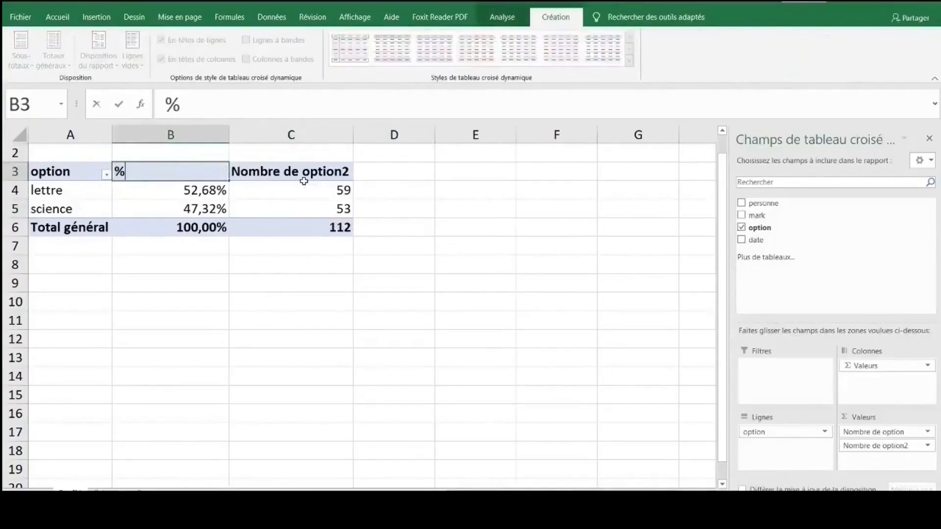
# Rename the count column's header in C3 to effectif
pyautogui.click(308, 174)
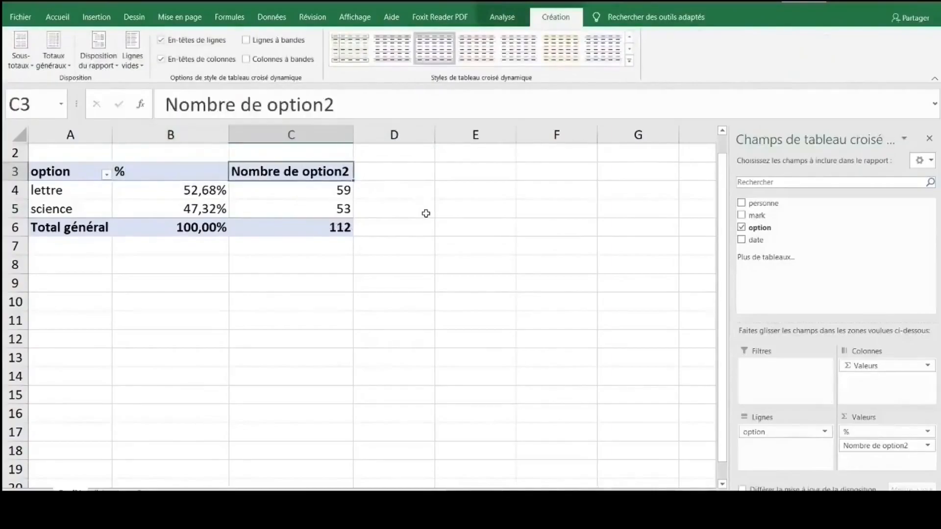
pyautogui.write('f')
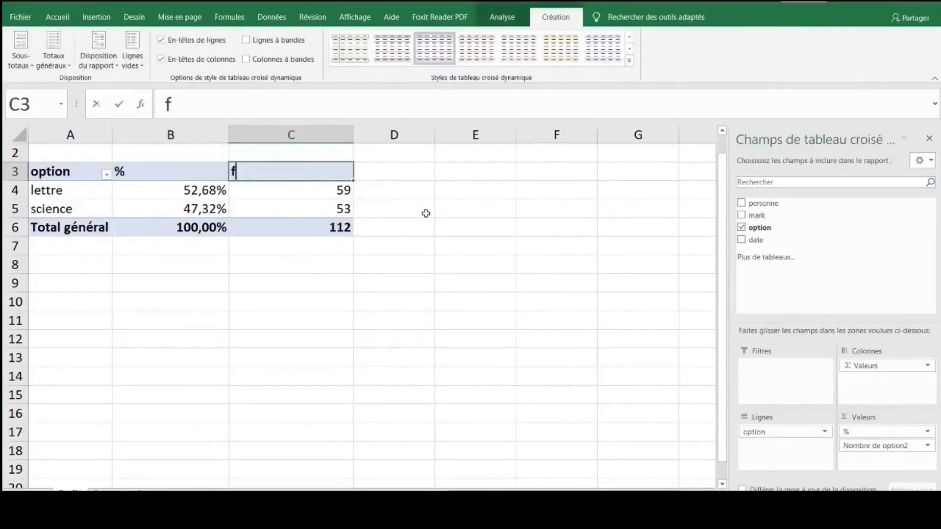
pyautogui.press('BackSpace')
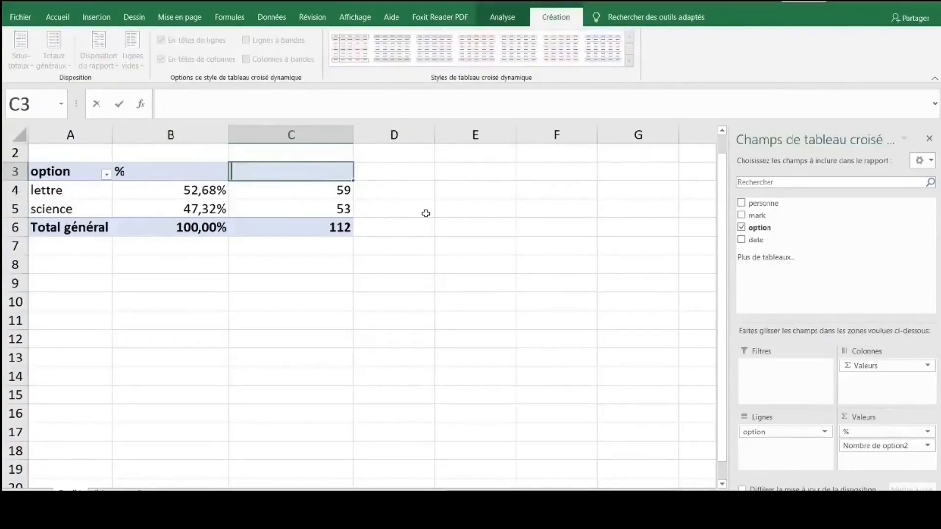
pyautogui.write('effect')
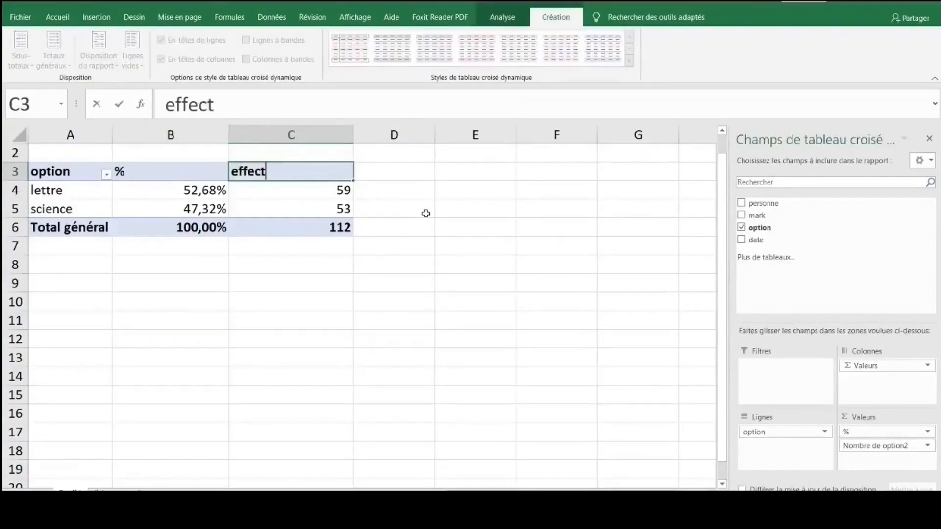
pyautogui.write('if')
pyautogui.click(382, 277)
pyautogui.moveTo(74, 171); pyautogui.dragTo(245, 227)
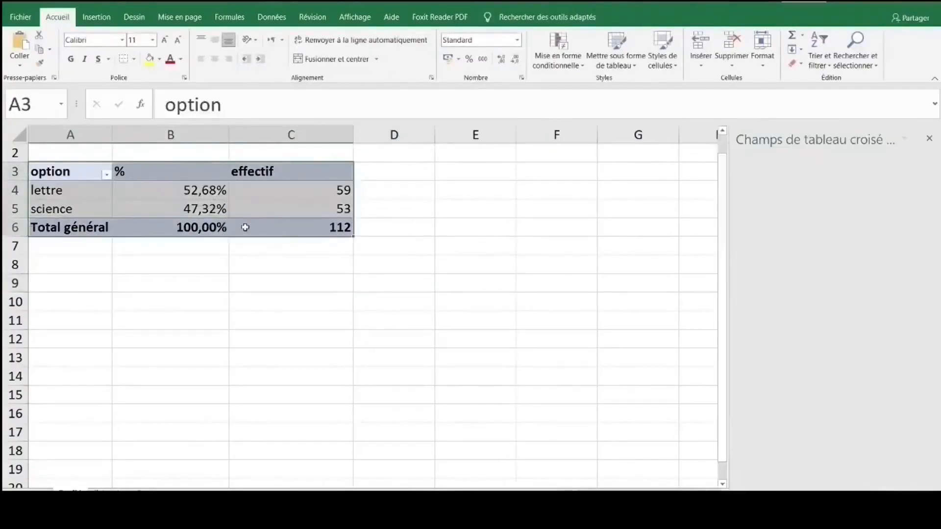
pyautogui.click(292, 297)
pyautogui.click(261, 212)
pyautogui.click(213, 211)
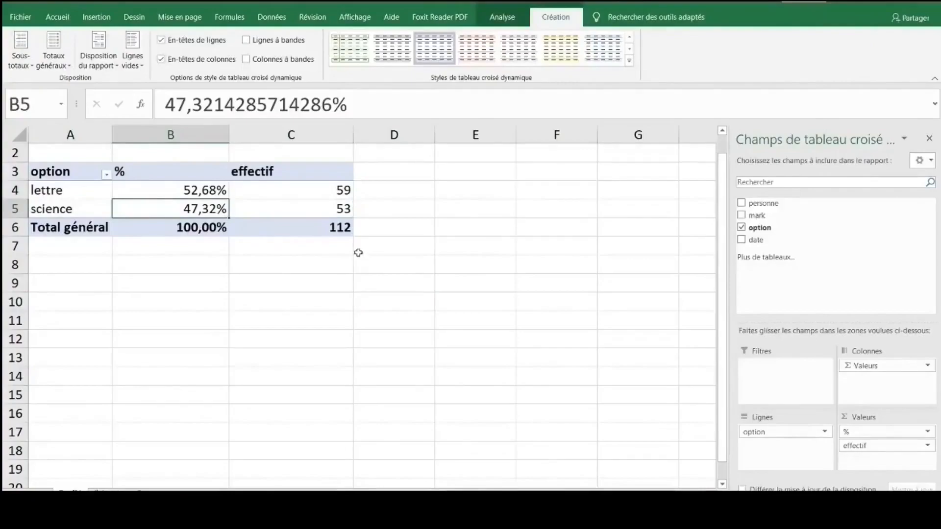
# Remove the % field from the pivot table's values, keeping only effectif
pyautogui.click(307, 211)
pyautogui.moveTo(865, 432); pyautogui.dragTo(659, 376)
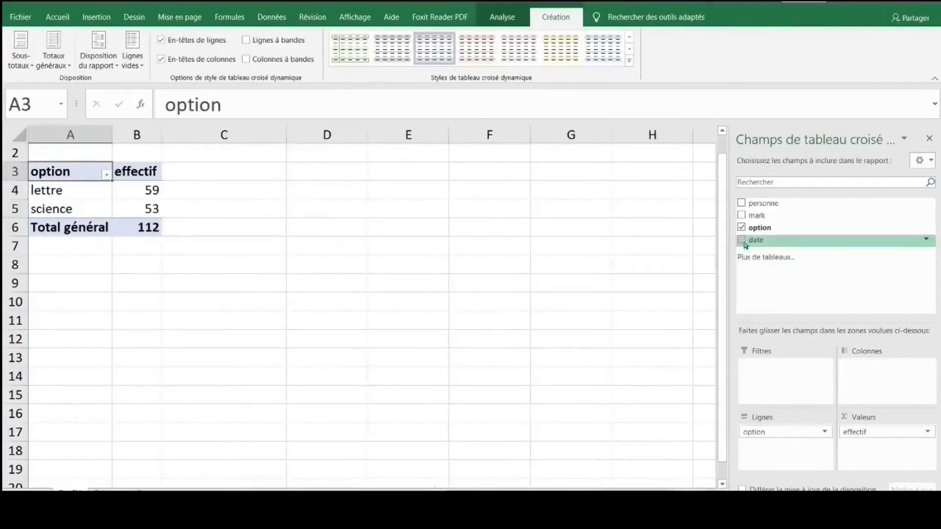
# Add the date field to the pivot table's rows and move the option field from rows to columns
pyautogui.moveTo(765, 244); pyautogui.dragTo(765, 448)
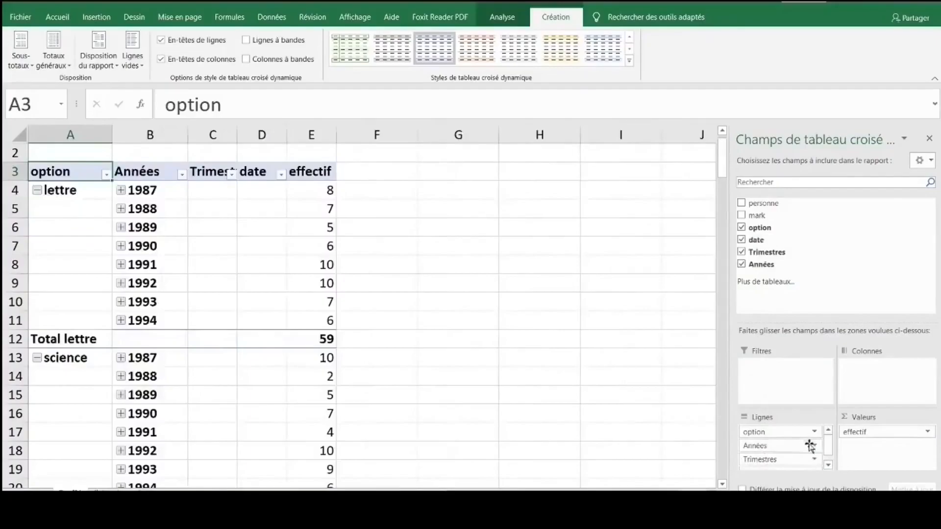
pyautogui.moveTo(784, 433); pyautogui.dragTo(862, 377)
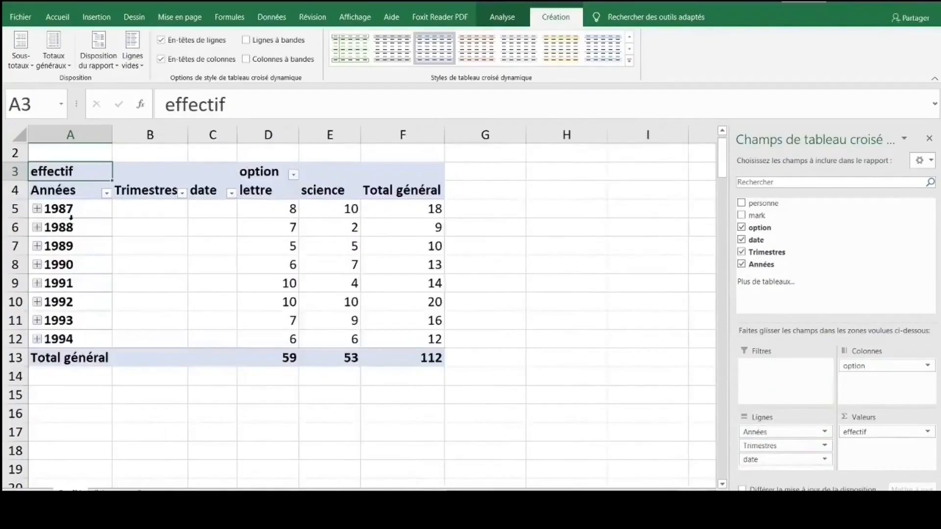
# Ungroup the year rows of the pivot table into individual dates
pyautogui.click(60, 246)
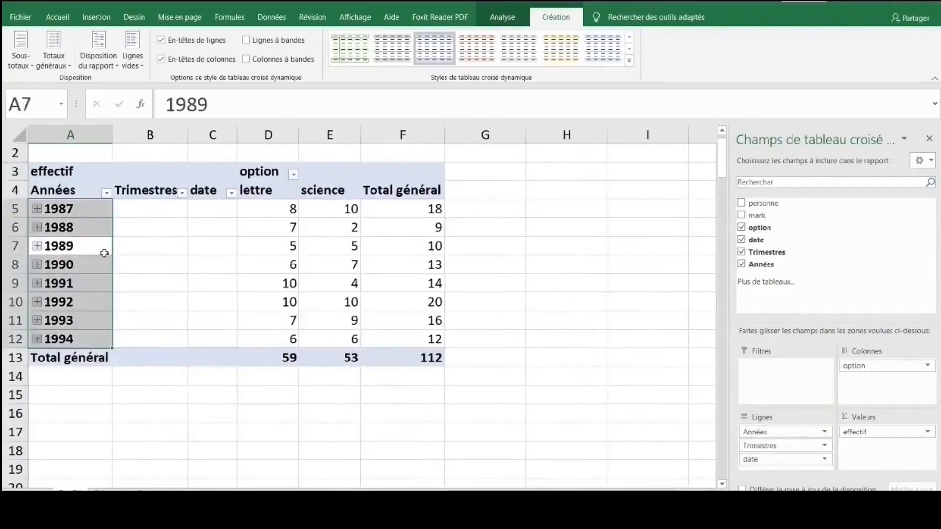
pyautogui.click(87, 230)
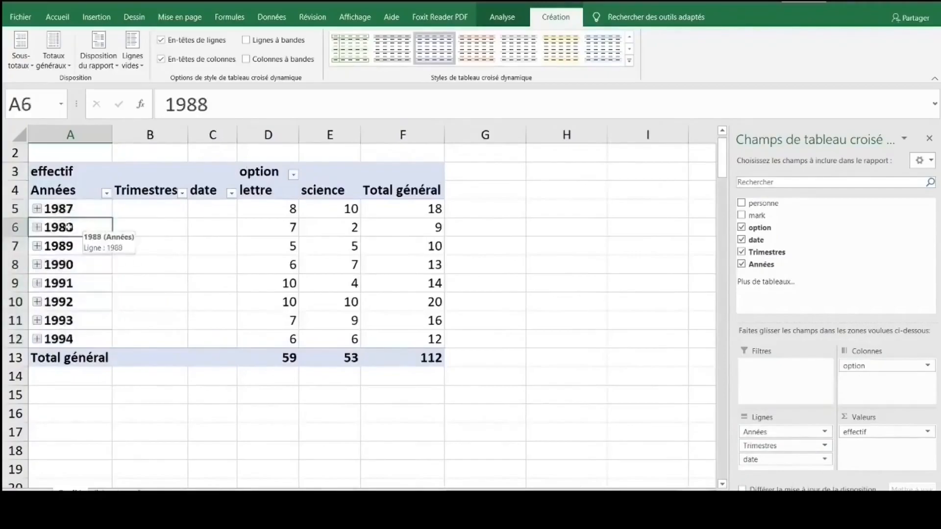
pyautogui.rightClick(72, 228)
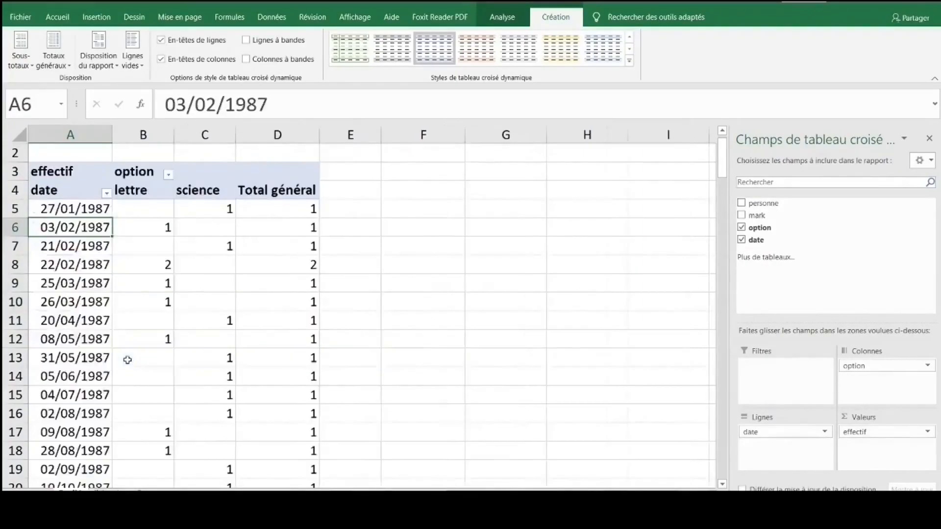
pyautogui.rightClick(69, 357)
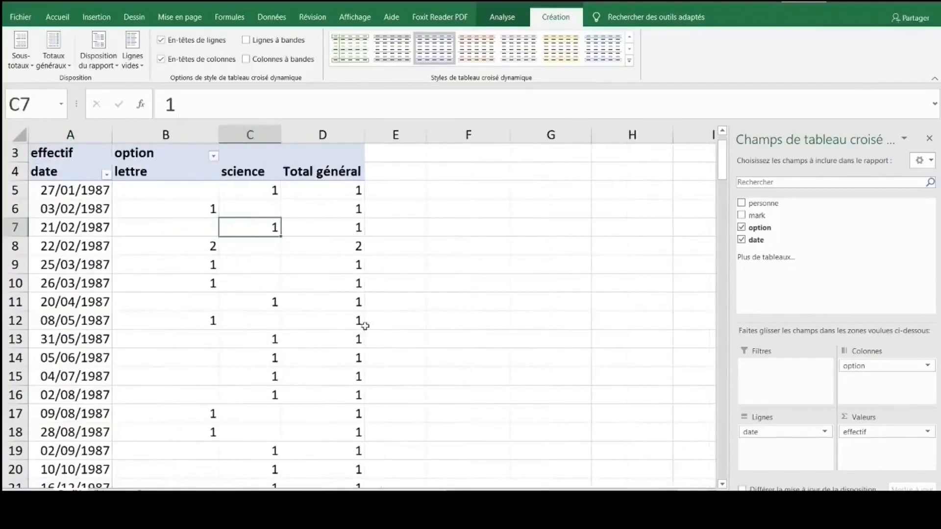
# Look through the individual date rows and their counts for lettre and science
pyautogui.scroll(-2, 340, 336)
pyautogui.scroll(-3, 340, 336)
pyautogui.scroll(-3, 341, 336)
pyautogui.scroll(-2, 340, 337)
pyautogui.scroll(-5, 340, 336)
pyautogui.scroll(-4, 340, 336)
pyautogui.scroll(-3, 340, 336)
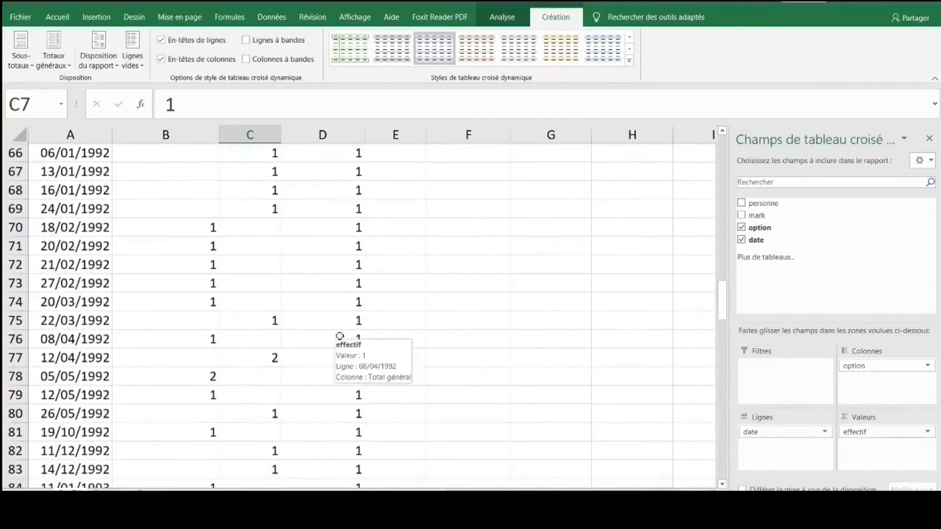
pyautogui.scroll(-4, 340, 336)
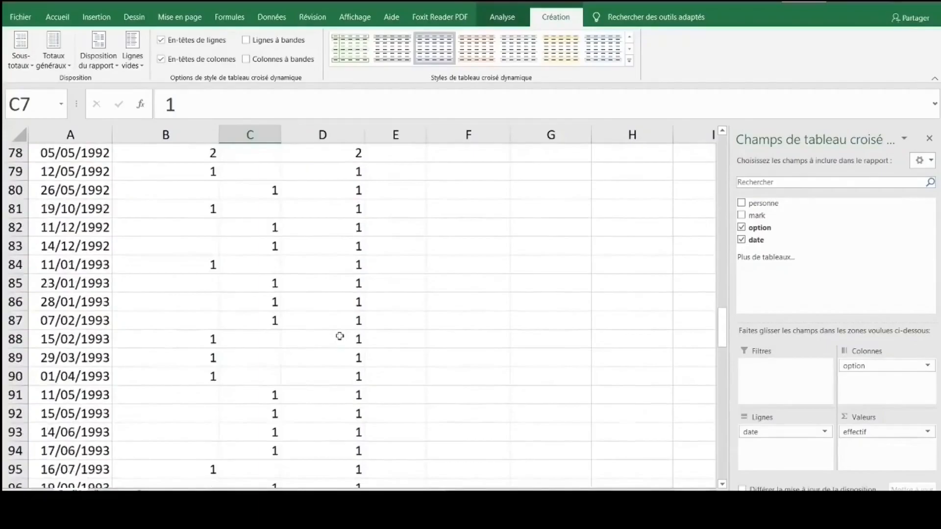
pyautogui.scroll(20, 340, 336)
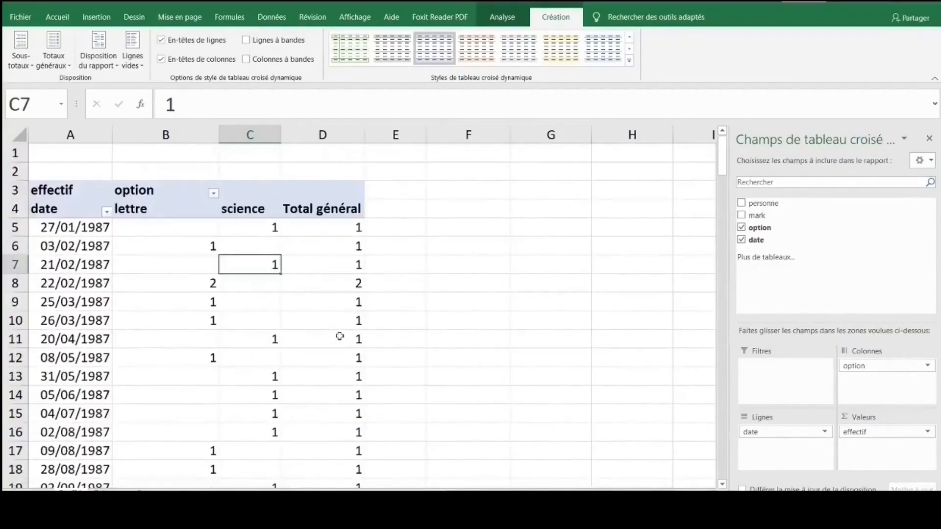
# Group the pivot table's dates by Trimestres and Années, leaving Mois deselected
pyautogui.click(74, 283)
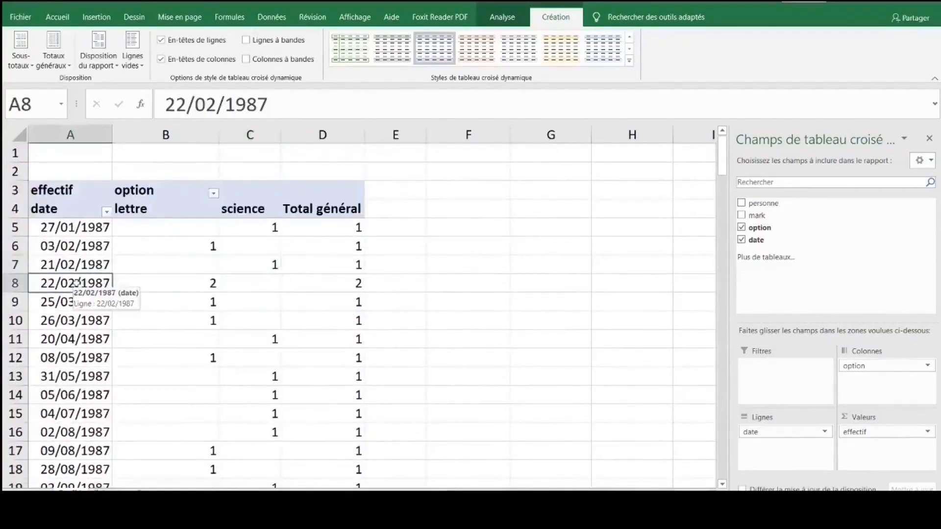
pyautogui.click(73, 264)
pyautogui.click(75, 246)
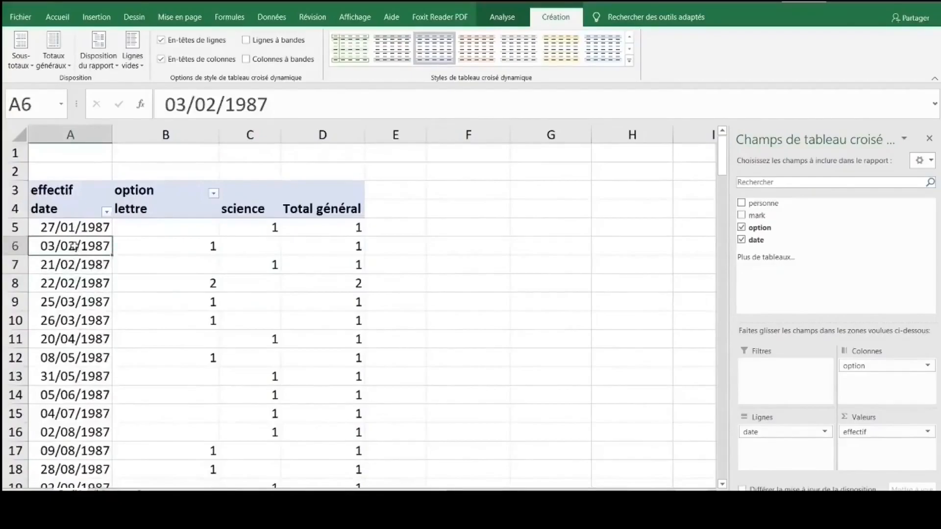
pyautogui.rightClick(76, 248)
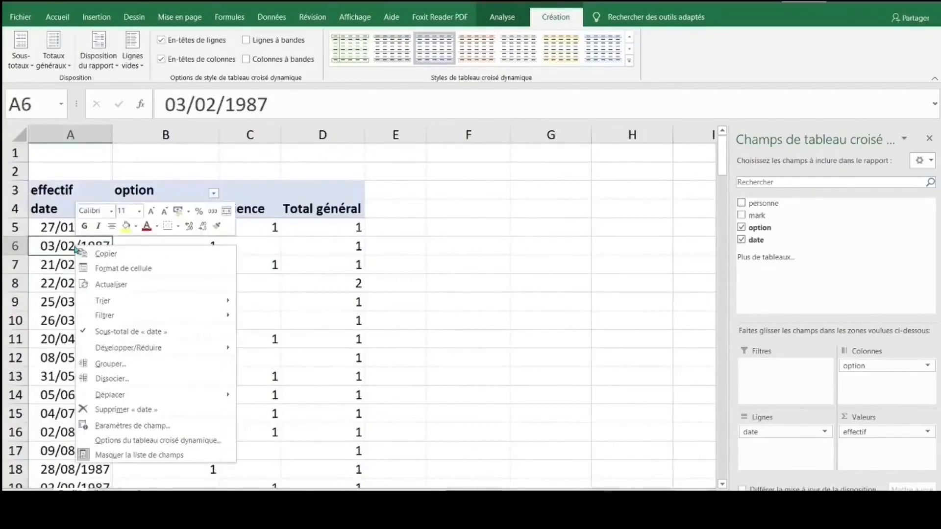
pyautogui.click(146, 365)
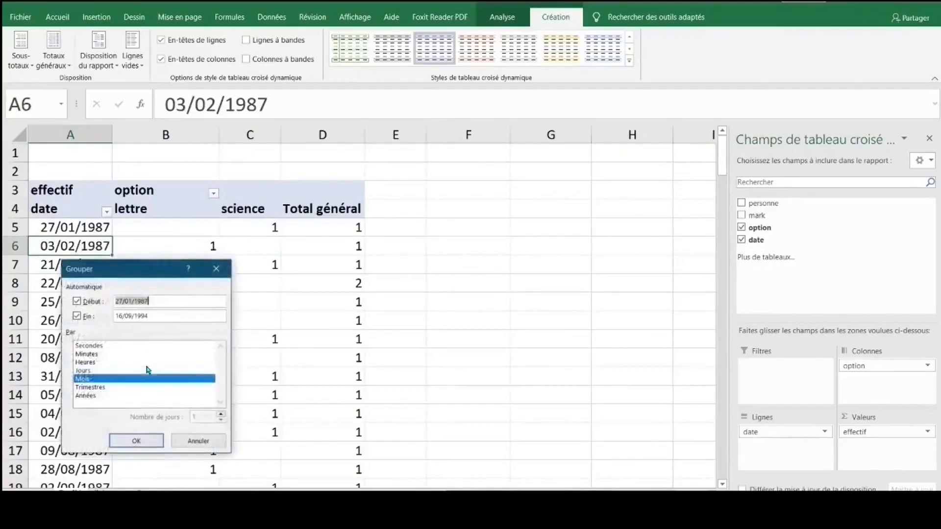
pyautogui.moveTo(154, 272); pyautogui.dragTo(264, 215)
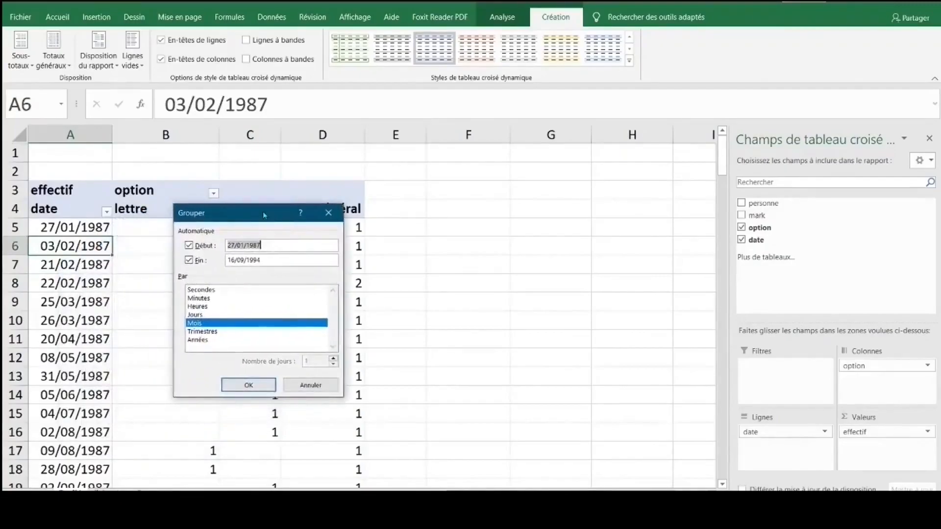
pyautogui.click(208, 342)
pyautogui.click(208, 335)
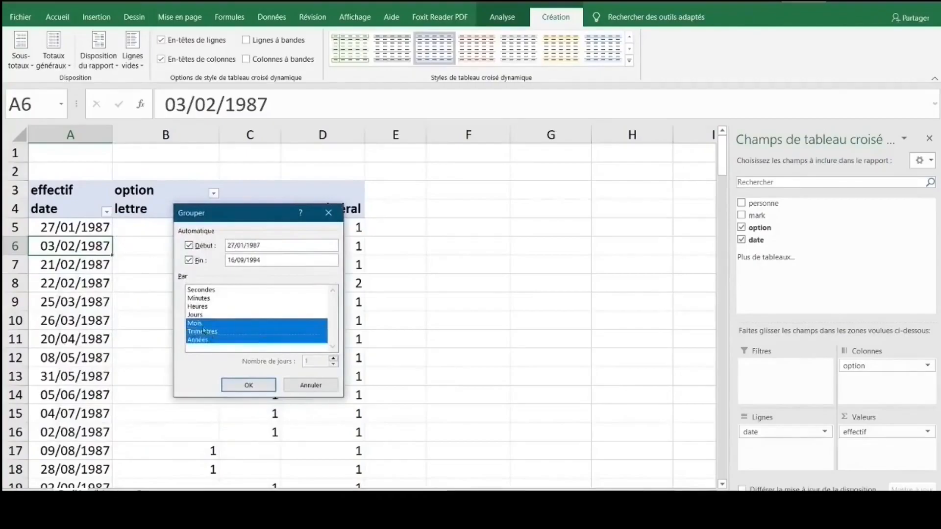
pyautogui.click(203, 326)
pyautogui.click(249, 385)
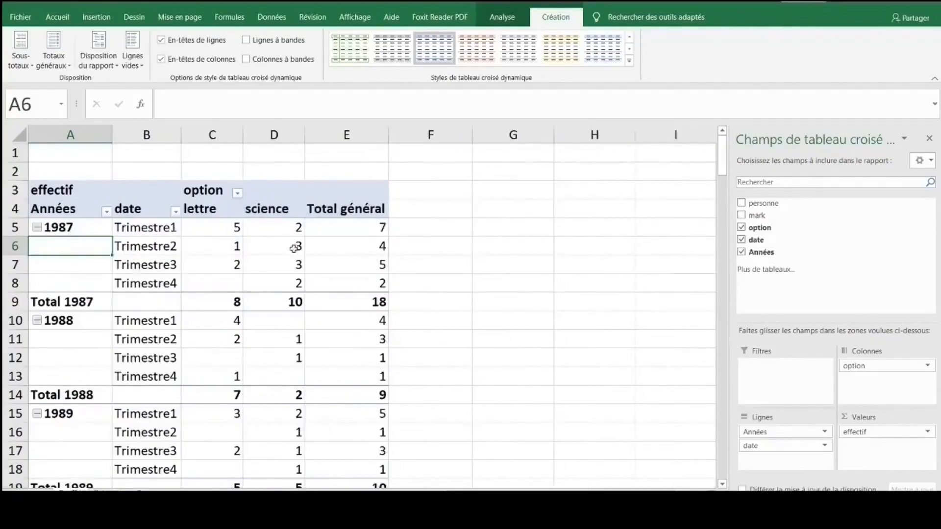
# Widen the field list and move the Années field from rows to columns, placed below option
pyautogui.moveTo(290, 255)
pyautogui.moveTo(729, 276); pyautogui.dragTo(615, 267)
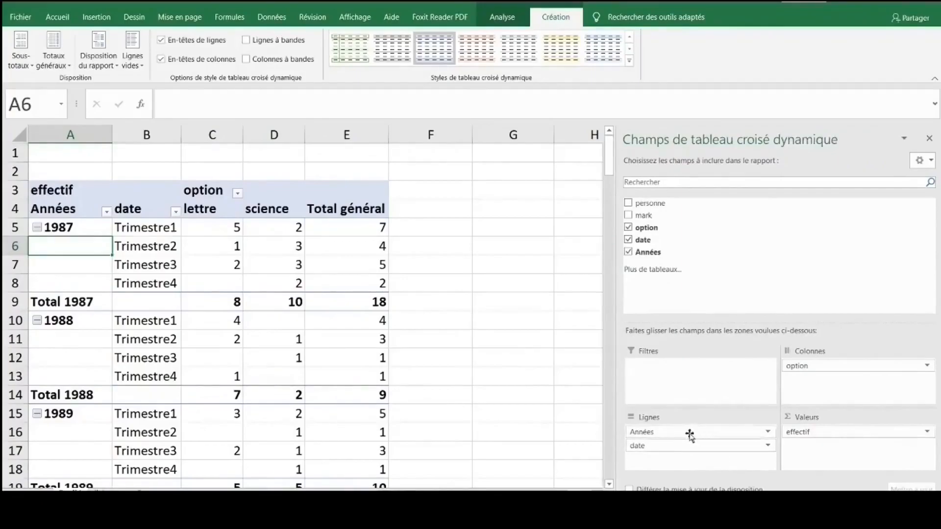
pyautogui.moveTo(688, 434); pyautogui.dragTo(821, 366)
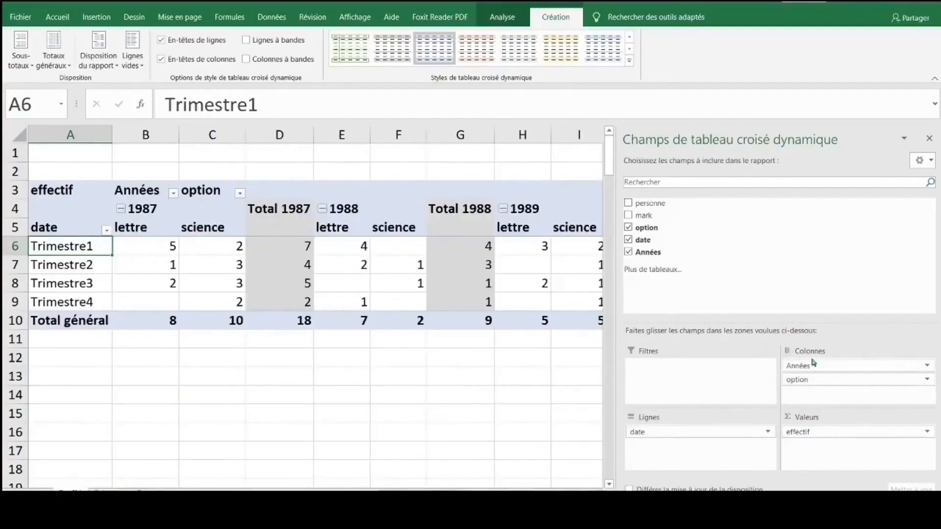
pyautogui.moveTo(814, 366); pyautogui.dragTo(816, 389)
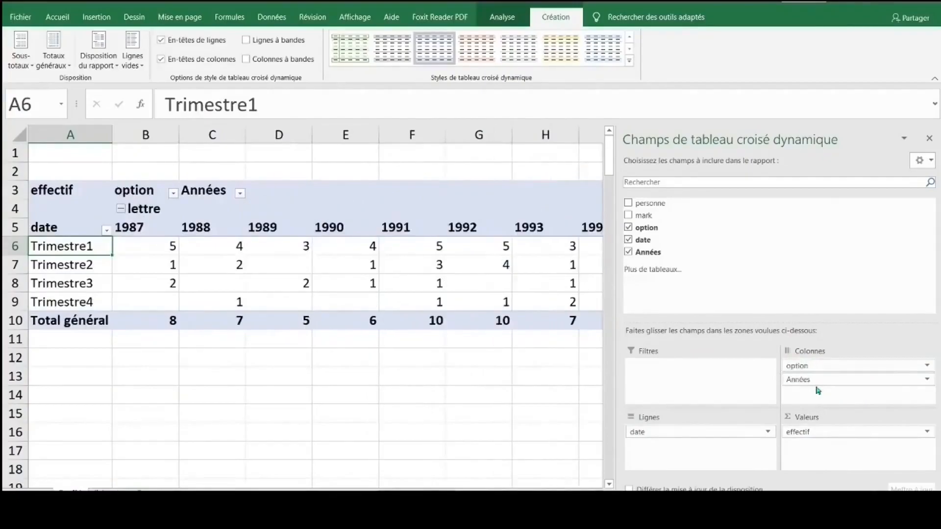
# Select the whole lettre group of the pivot table and fill it with yellow
pyautogui.click(238, 358)
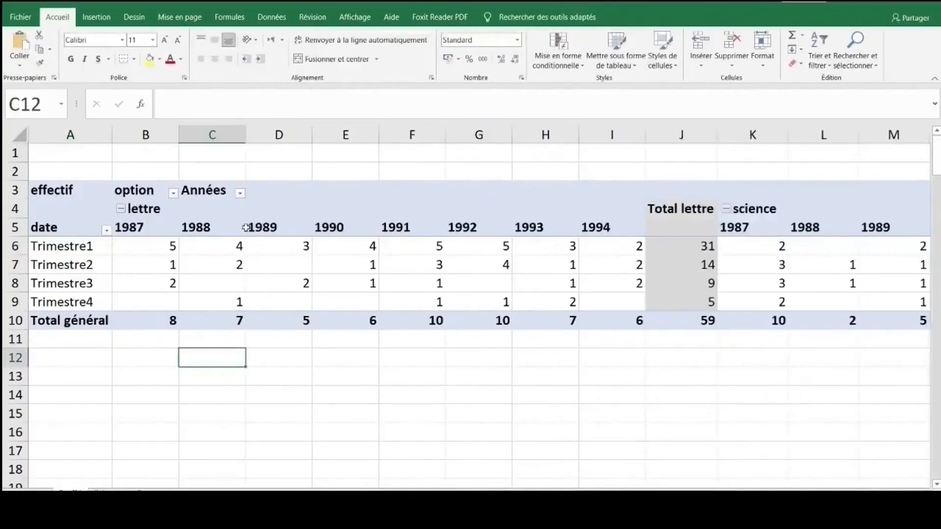
pyautogui.click(134, 202)
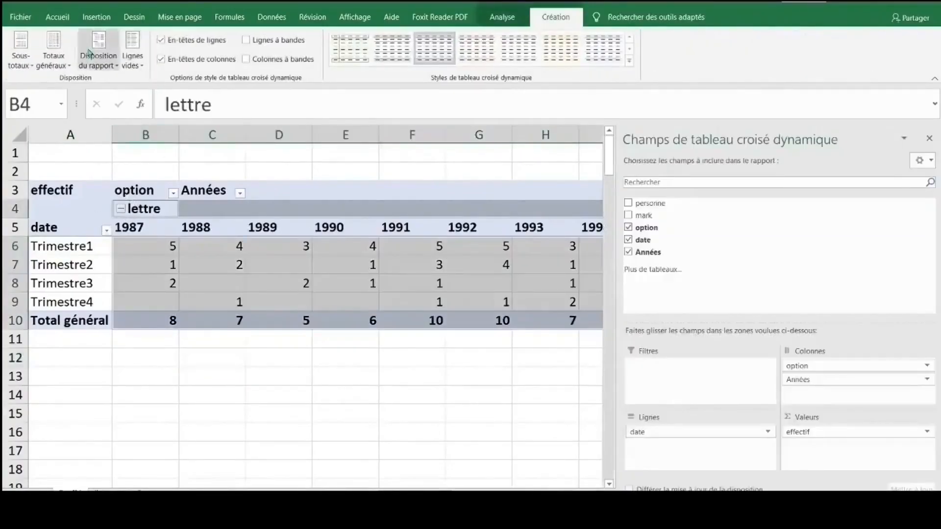
pyautogui.click(58, 17)
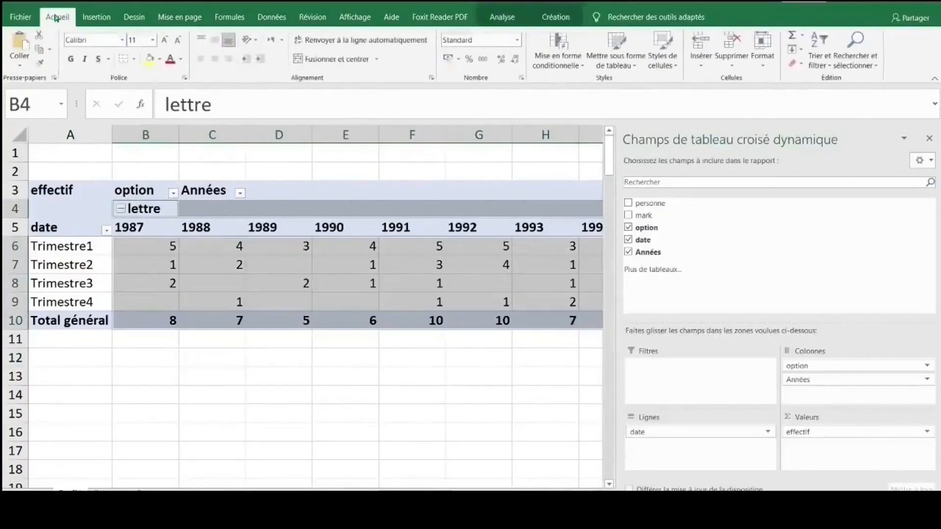
pyautogui.click(148, 60)
pyautogui.click(339, 355)
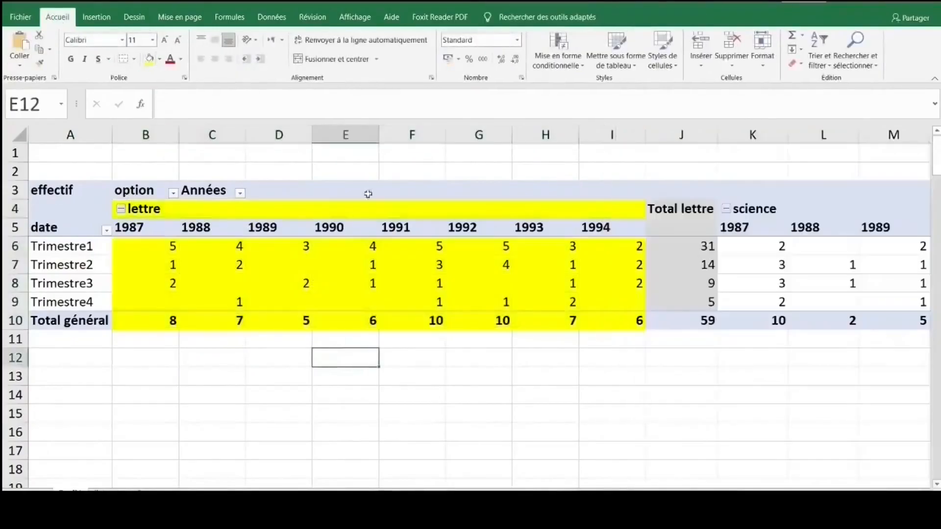
# Narrow columns B to I, which hold the lettre years, to one equal width
pyautogui.click(349, 136)
pyautogui.moveTo(612, 134); pyautogui.dragTo(156, 135)
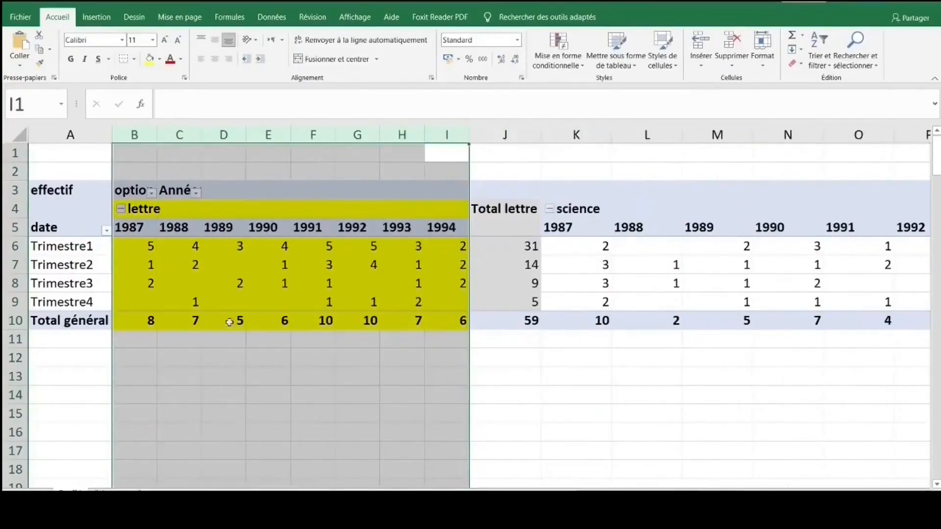
pyautogui.click(300, 351)
# Select the whole science group of the pivot table and fill it with light green
pyautogui.click(580, 209)
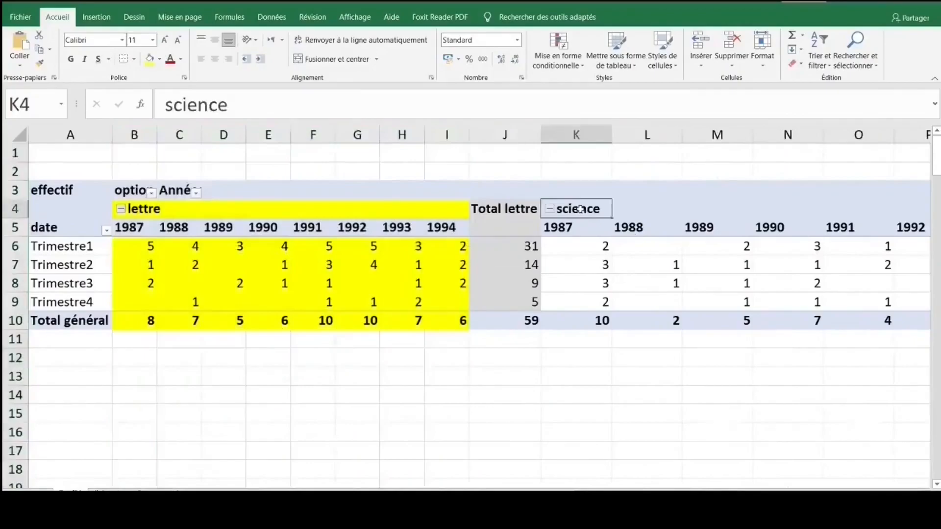
pyautogui.click(576, 202)
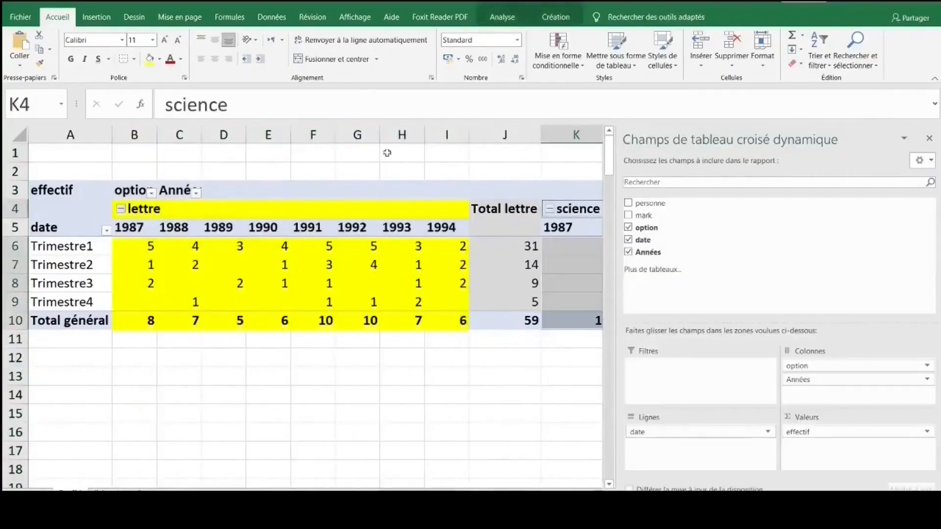
pyautogui.click(161, 60)
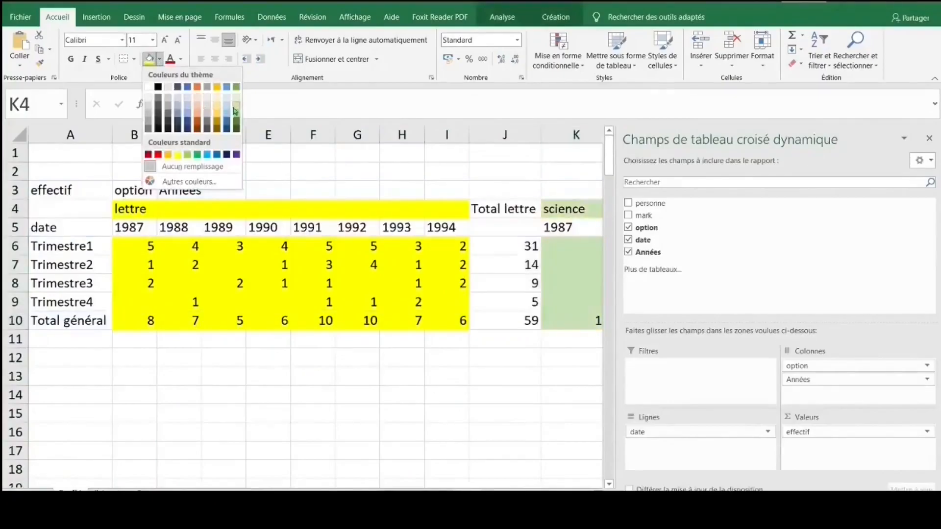
pyautogui.click(237, 116)
pyautogui.hscroll(2, 557, 326)
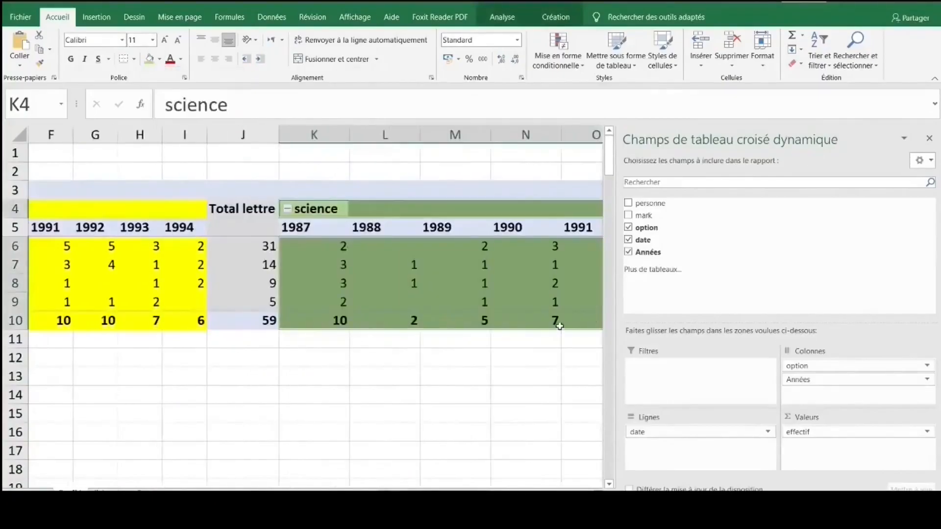
# Examine the yearly lettre and science counts across the whole colour-coded pivot table, including the group totals
pyautogui.click(429, 371)
pyautogui.click(288, 268)
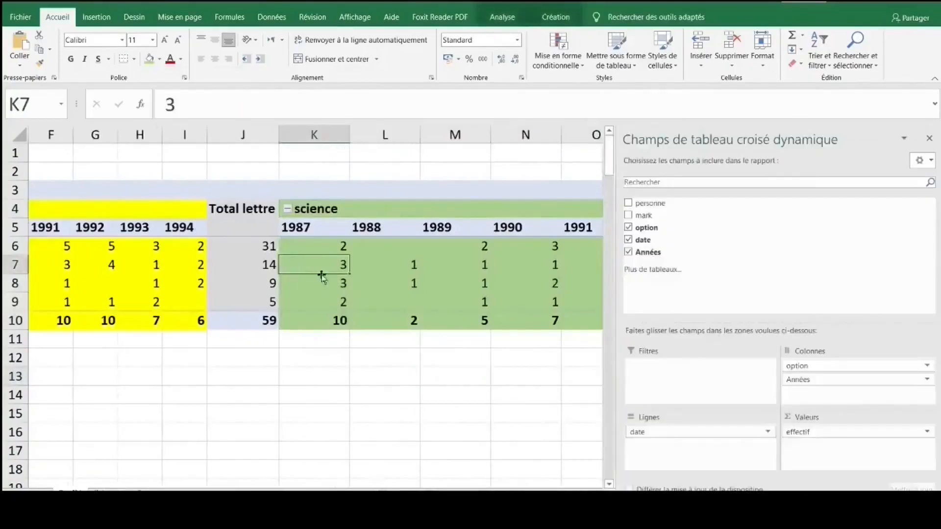
pyautogui.click(147, 249)
pyautogui.click(349, 383)
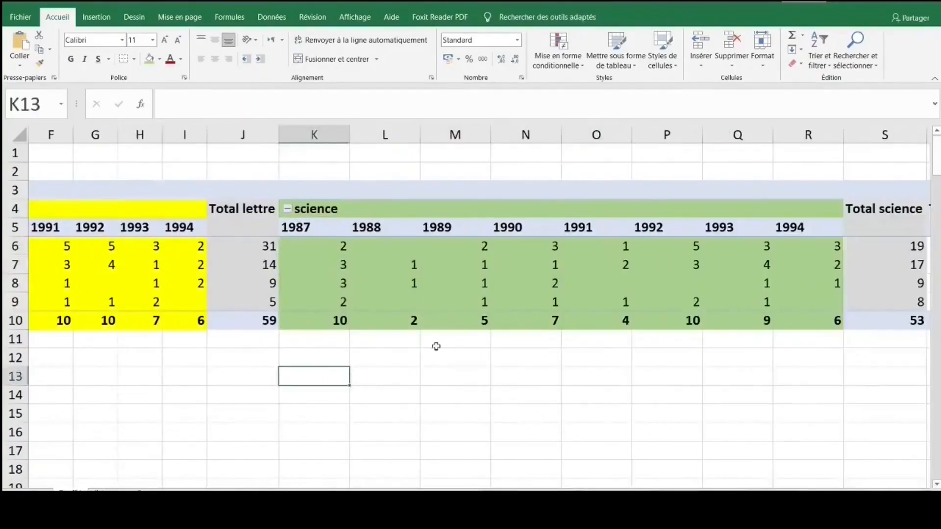
pyautogui.click(77, 168)
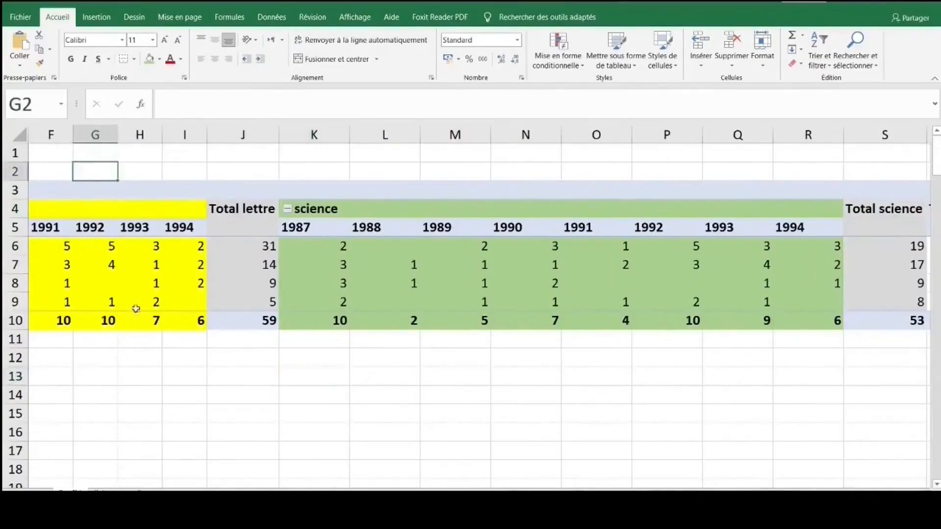
pyautogui.click(119, 392)
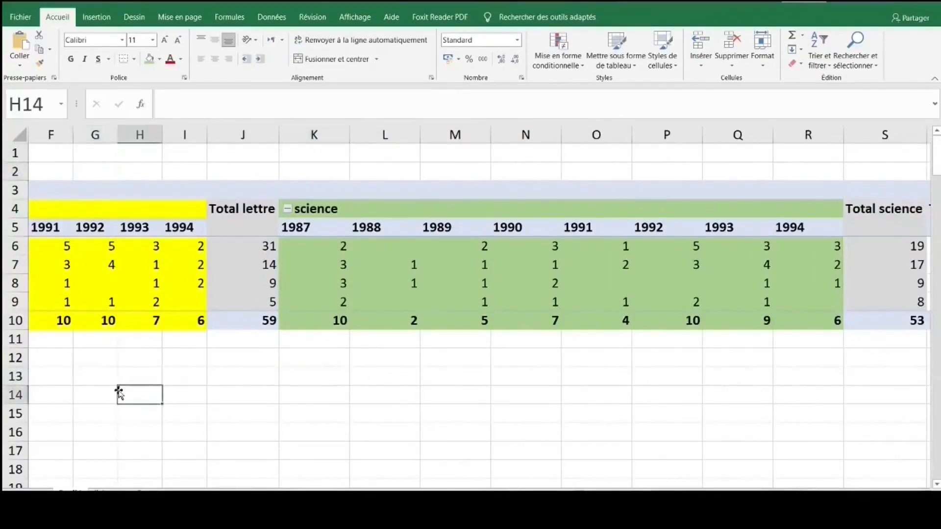
pyautogui.press('Left')
pyautogui.press('Left')
pyautogui.press('Left')
pyautogui.press('Left')
pyautogui.press('Left')
pyautogui.press('Left')
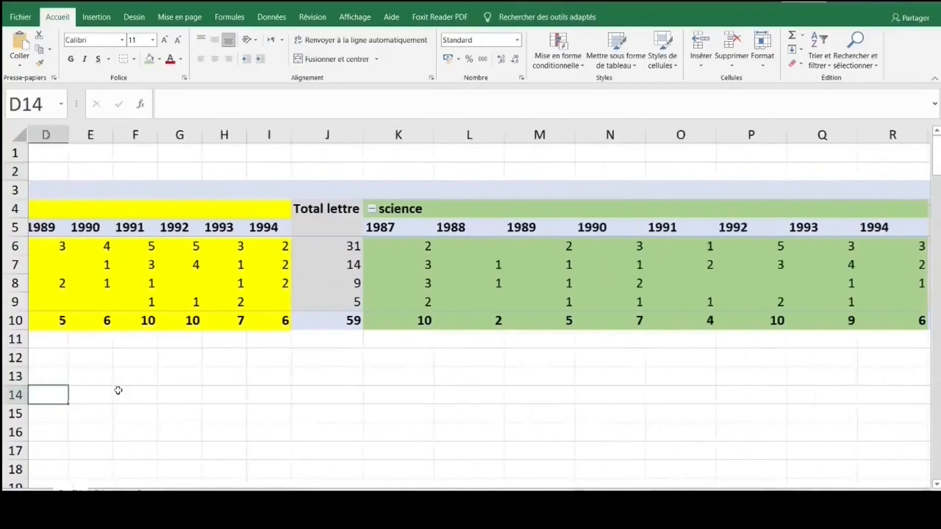
pyautogui.press('Left')
# Move the option field from the pivot table's columns to its rows, placed above date
pyautogui.click(301, 283)
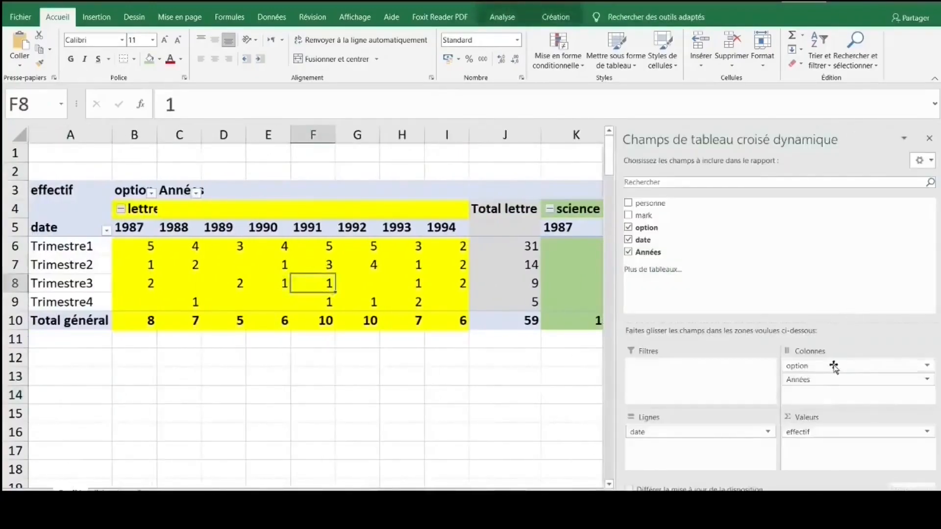
pyautogui.moveTo(833, 366); pyautogui.dragTo(688, 431)
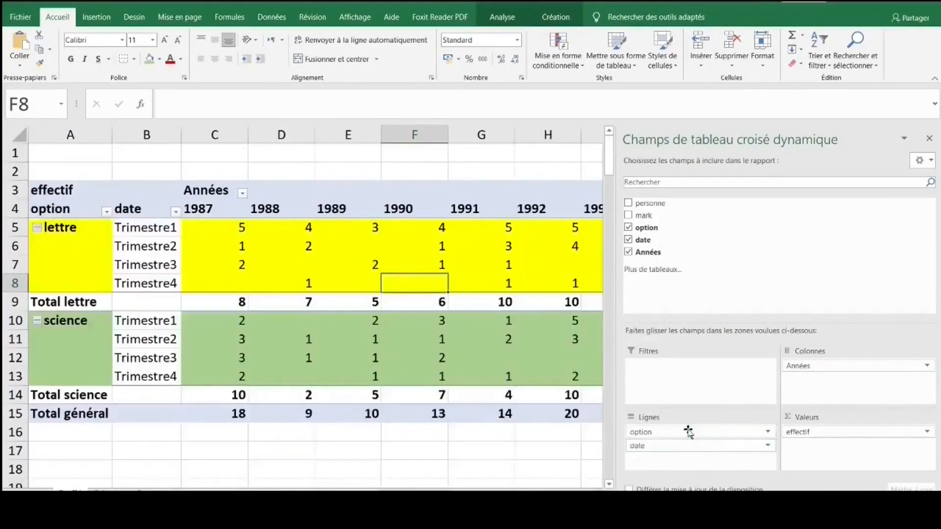
pyautogui.click(329, 448)
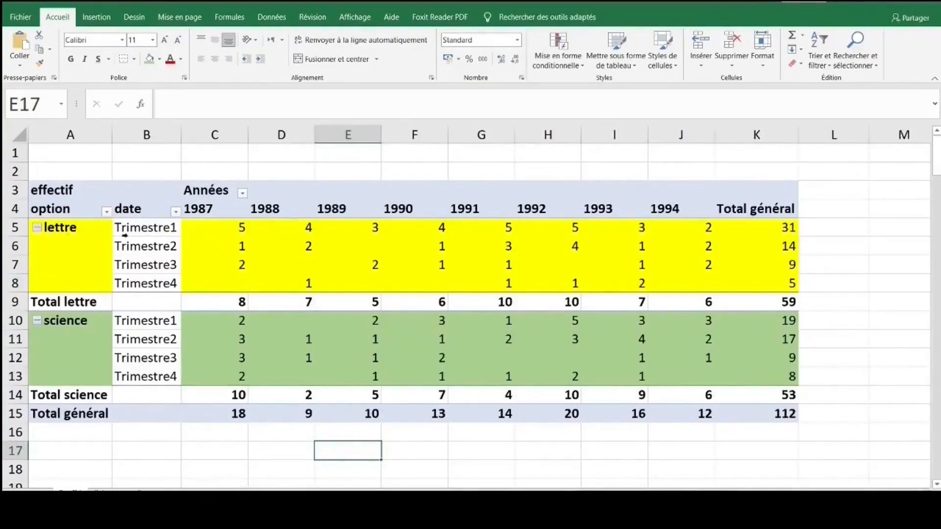
# Reorder the option groups in the pivot table's rows so that science comes before lettre
pyautogui.click(78, 228)
pyautogui.click(76, 325)
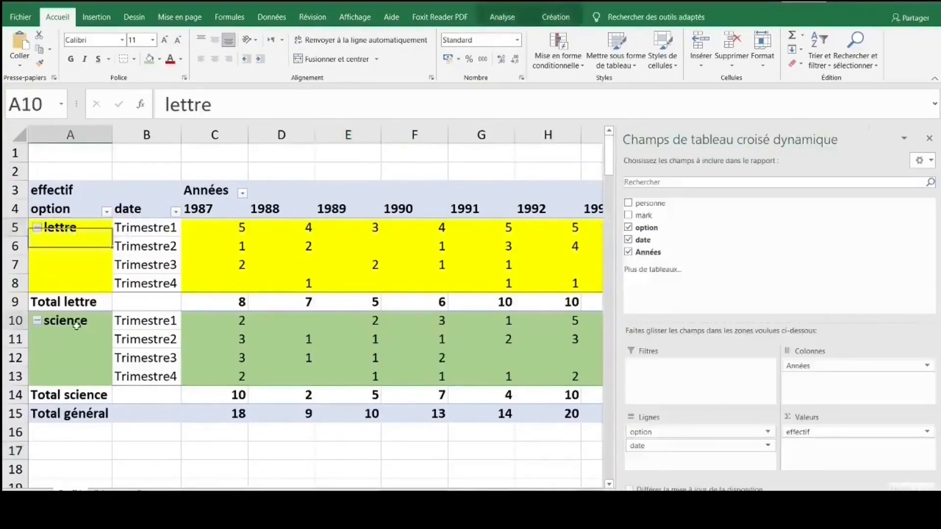
pyautogui.click(72, 234)
pyautogui.click(76, 323)
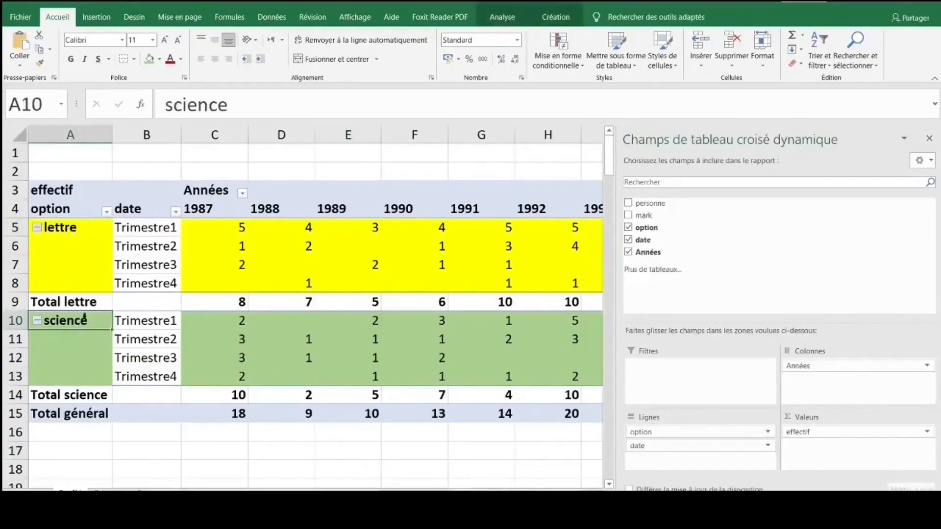
pyautogui.moveTo(77, 312); pyautogui.dragTo(80, 233)
pyautogui.click(80, 234)
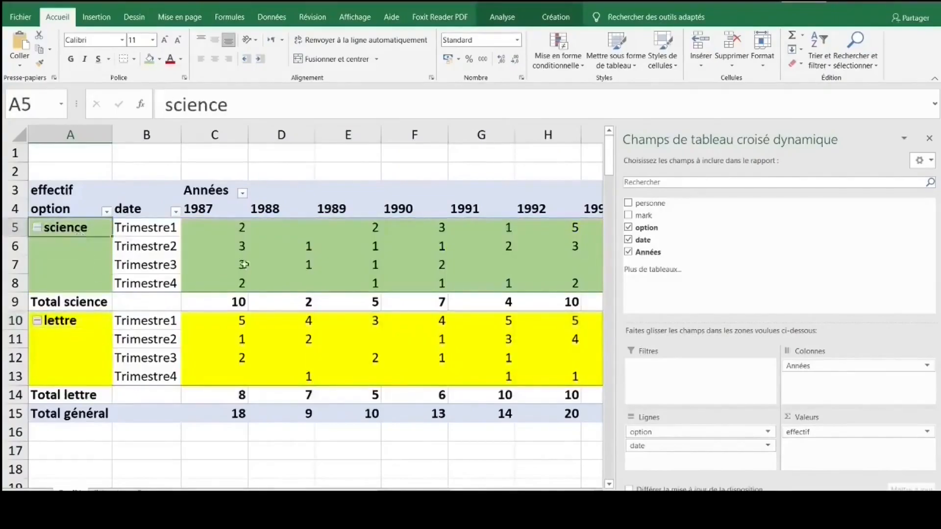
pyautogui.click(331, 171)
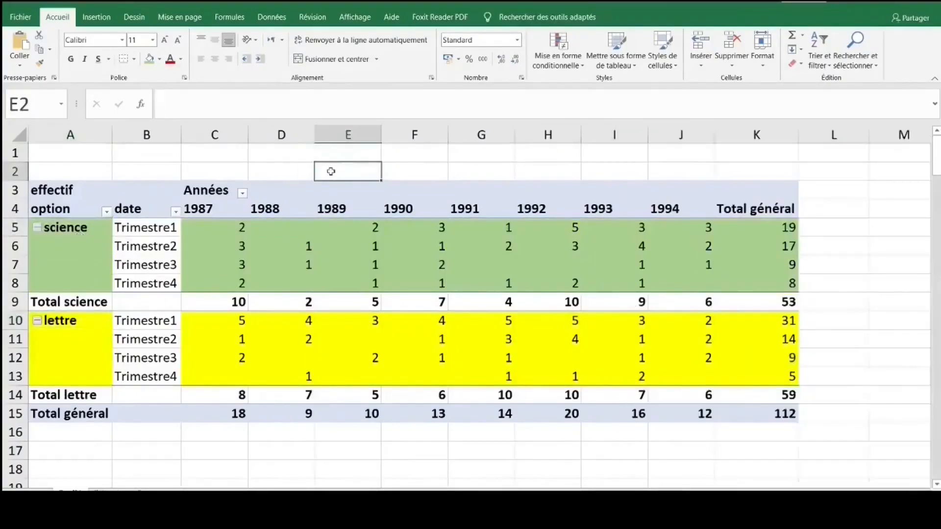
# Narrow columns D to J, which hold the years 1988 to 1994, to one equal width
pyautogui.click(284, 139)
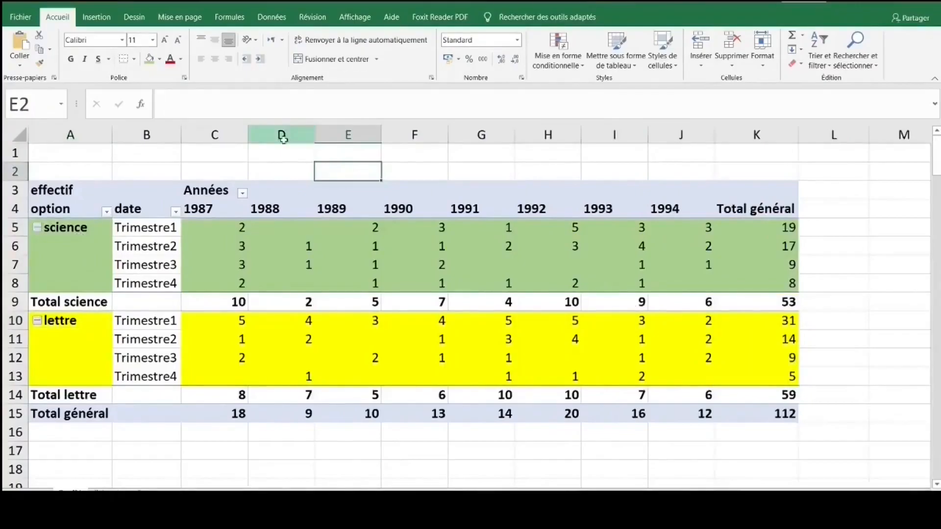
pyautogui.moveTo(351, 145); pyautogui.dragTo(661, 162)
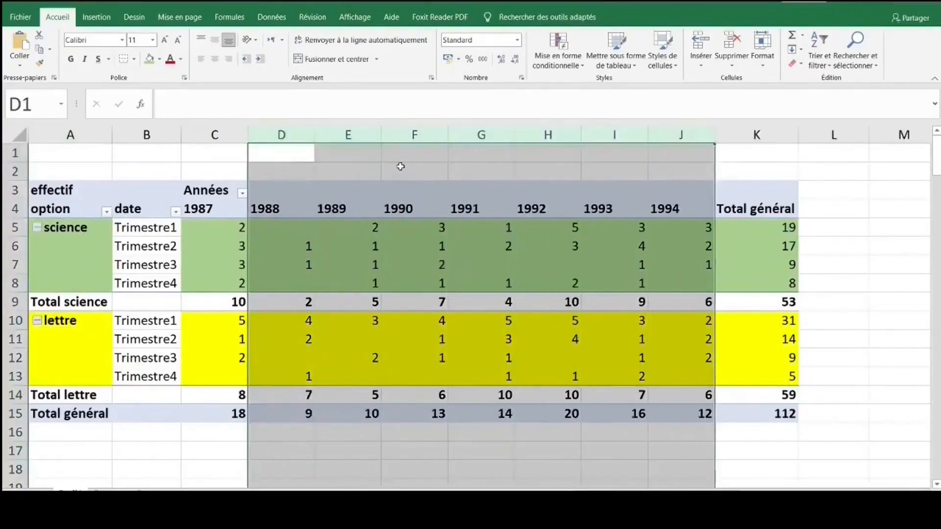
pyautogui.moveTo(450, 141); pyautogui.dragTo(431, 142)
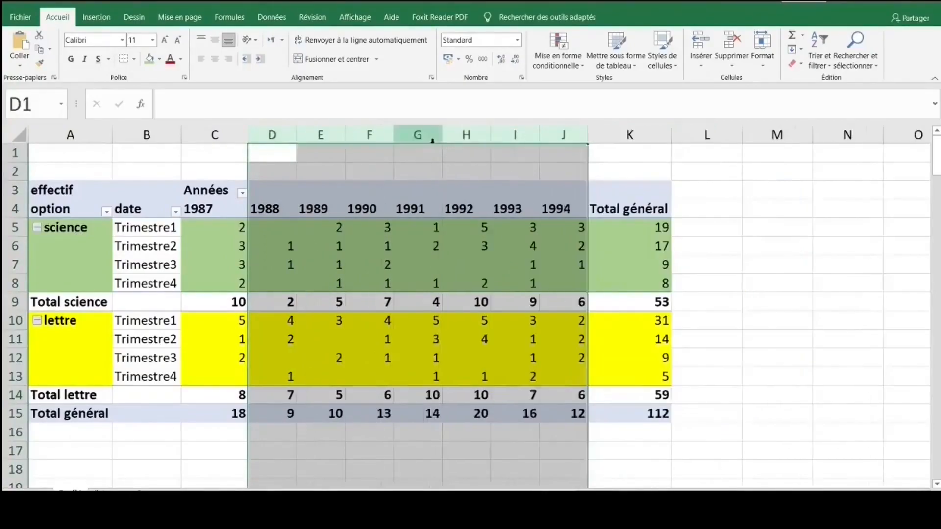
# Remove the date field from the pivot table's rows, leaving only option there
pyautogui.click(423, 259)
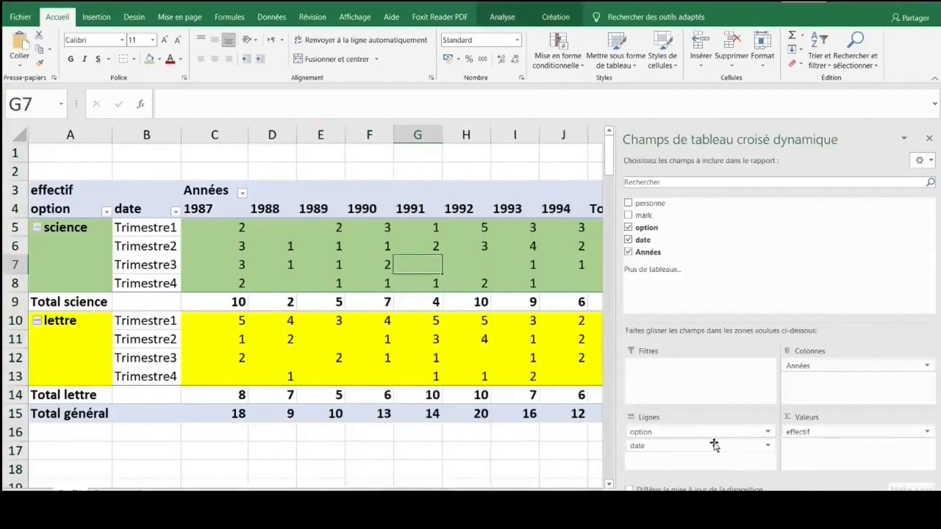
pyautogui.moveTo(690, 447); pyautogui.dragTo(528, 428)
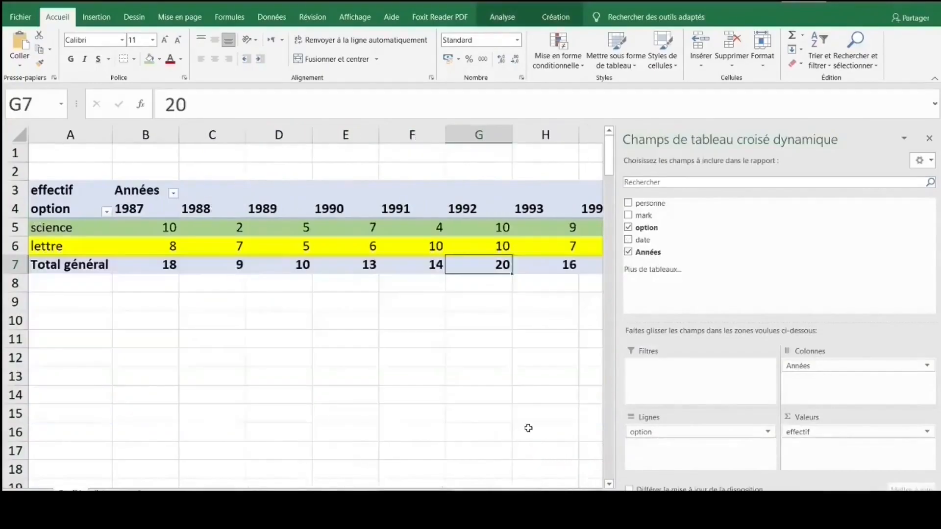
pyautogui.click(438, 385)
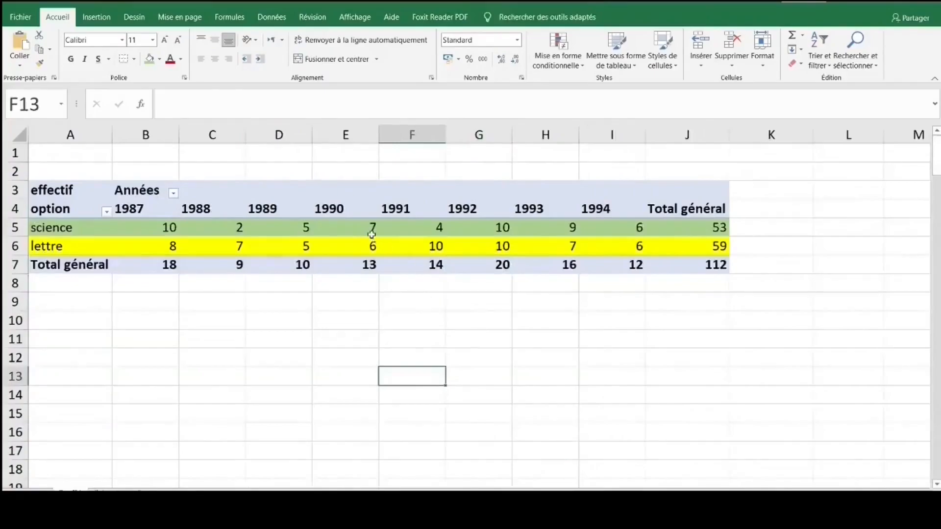
# Swap the pivot table's layout, moving Années to the rows and option to the columns, and check the grand totals
pyautogui.click(371, 235)
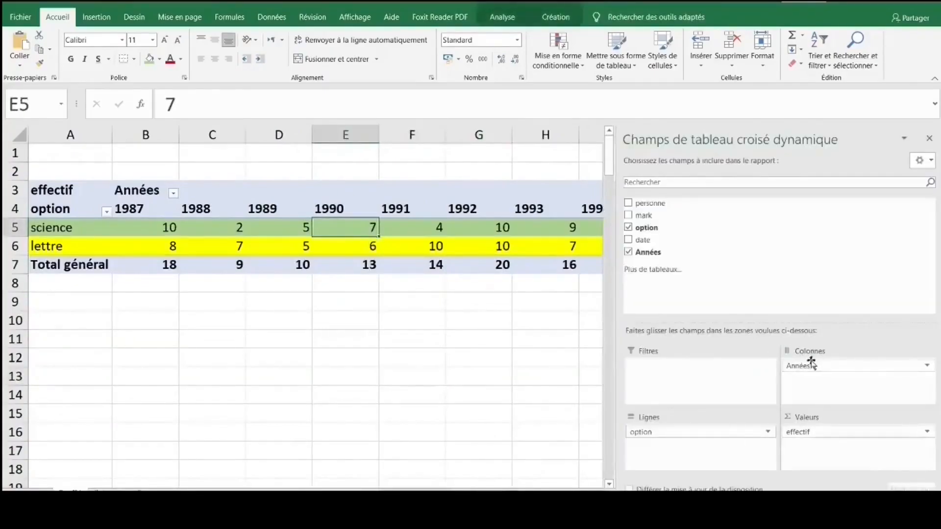
pyautogui.moveTo(811, 365); pyautogui.dragTo(659, 463)
pyautogui.moveTo(667, 432); pyautogui.dragTo(837, 382)
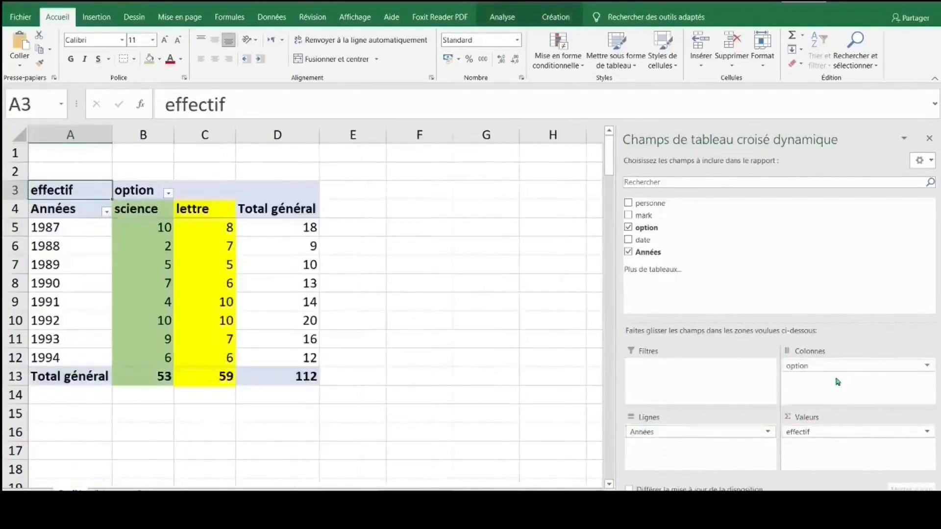
pyautogui.click(78, 239)
pyautogui.click(167, 370)
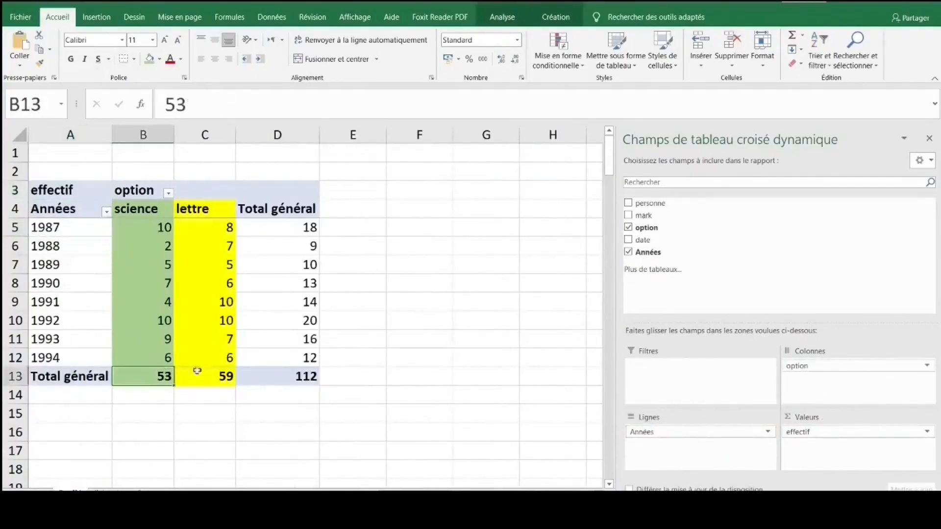
pyautogui.click(290, 375)
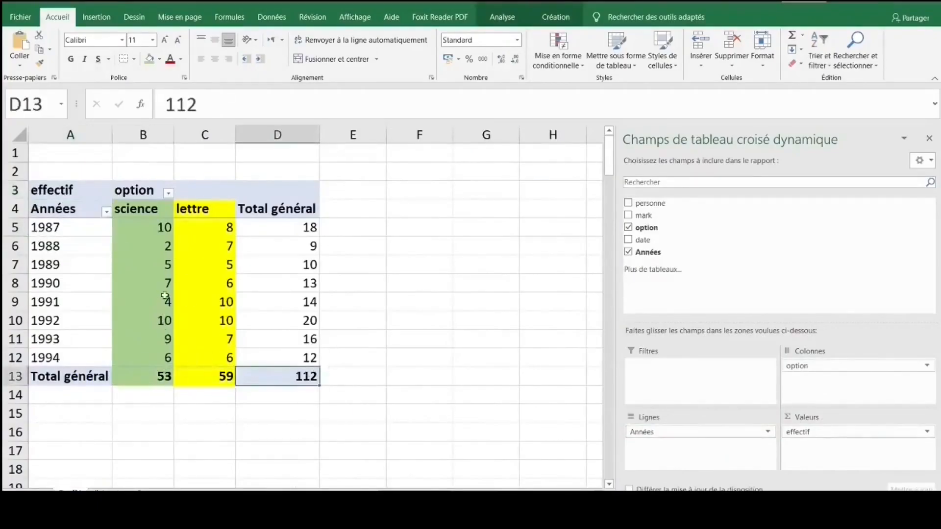
# Add the date field back to the pivot table's rows, below Années, and look over the quarters under 1987
pyautogui.click(66, 229)
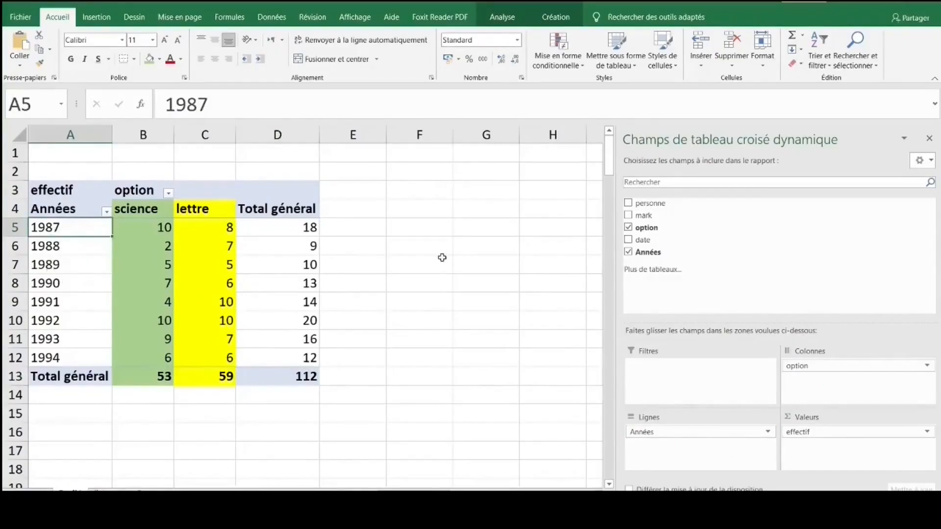
pyautogui.click(628, 240)
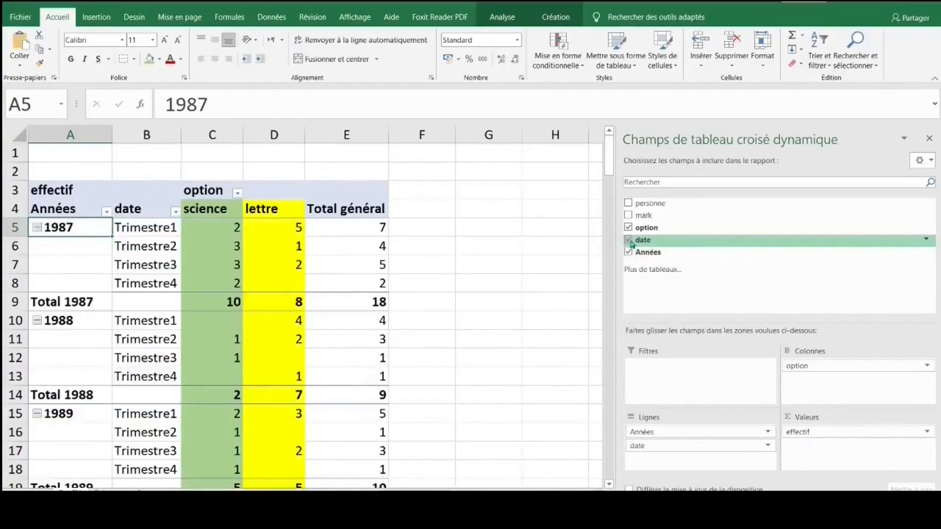
pyautogui.click(149, 227)
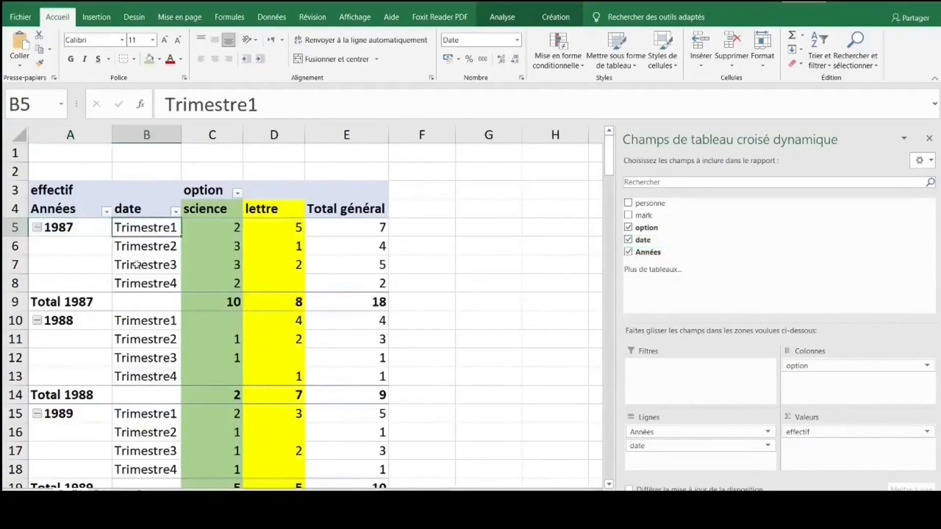
pyautogui.click(138, 264)
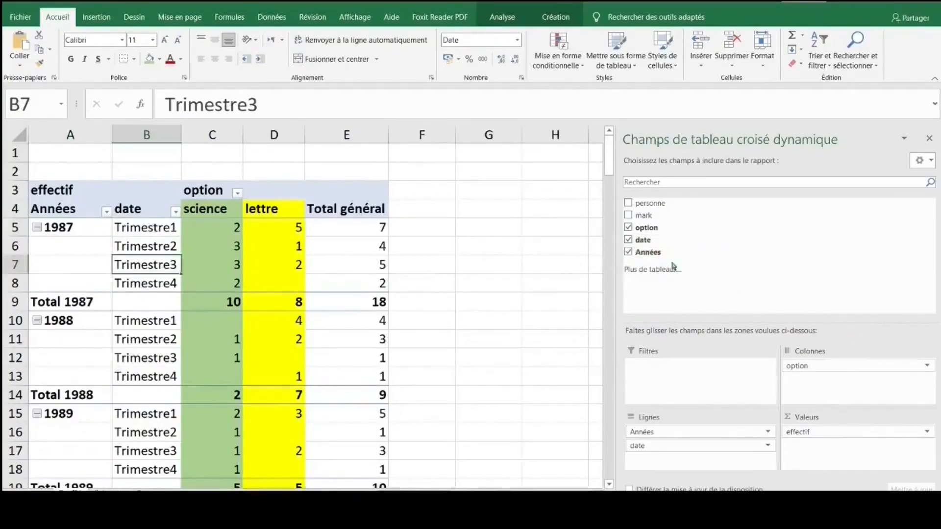
# Change the date grouping from quarters to months, keeping the grouping by years
pyautogui.click(61, 244)
pyautogui.rightClick(62, 245)
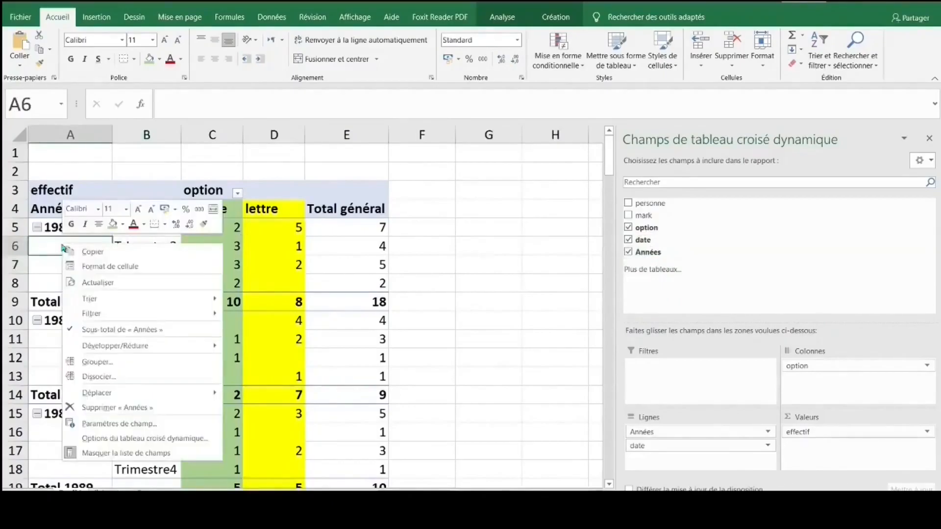
pyautogui.click(98, 361)
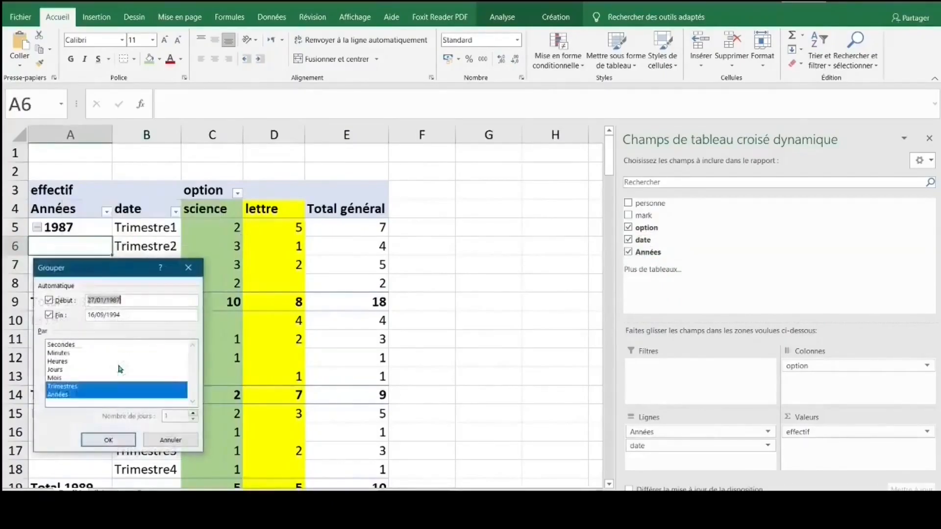
pyautogui.moveTo(126, 273); pyautogui.dragTo(286, 235)
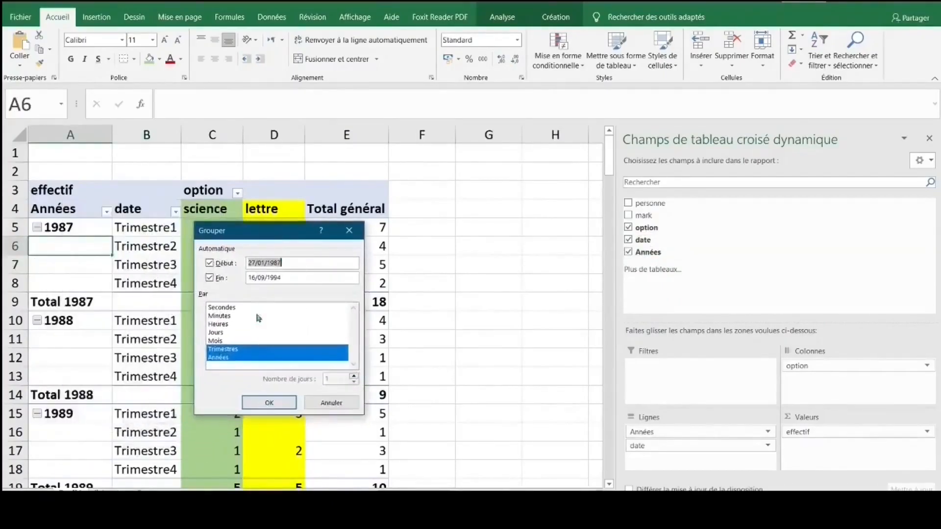
pyautogui.click(235, 351)
pyautogui.click(234, 342)
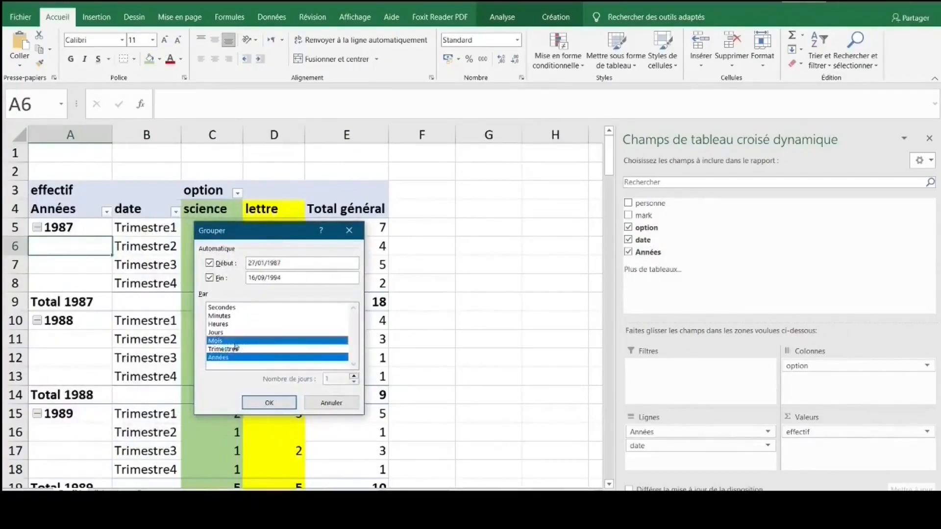
pyautogui.click(271, 403)
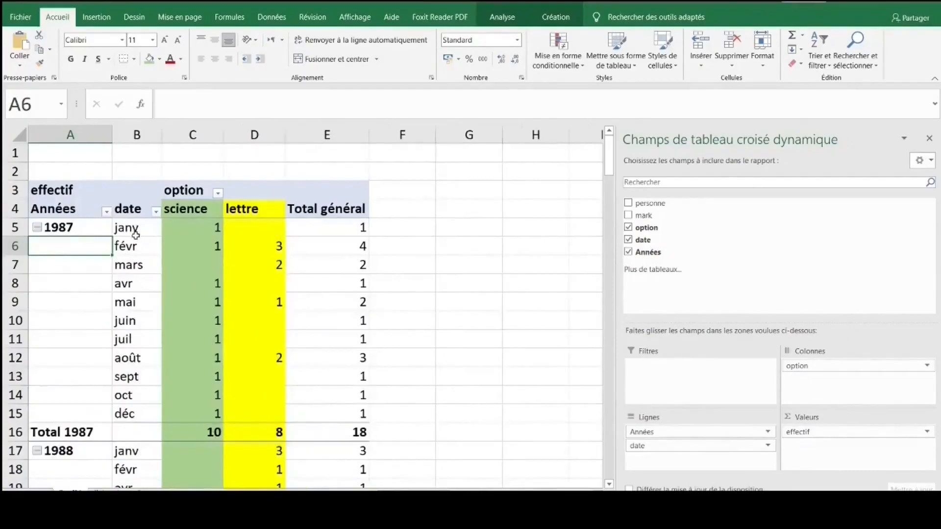
# Repeat all item labels in the pivot table's report layout to fill the blank Années cells
pyautogui.click(72, 227)
pyautogui.press('Right')
pyautogui.moveTo(76, 247); pyautogui.dragTo(76, 412)
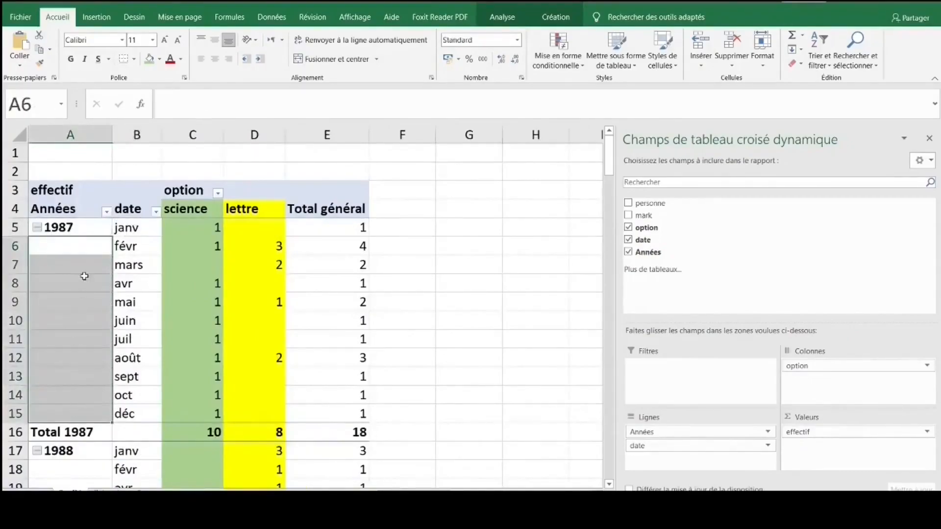
pyautogui.click(61, 283)
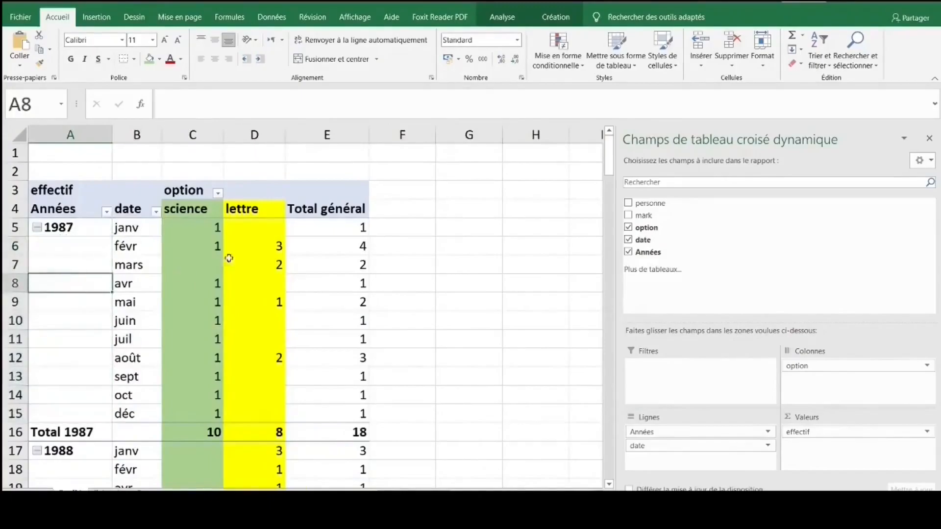
pyautogui.click(550, 18)
pyautogui.click(100, 63)
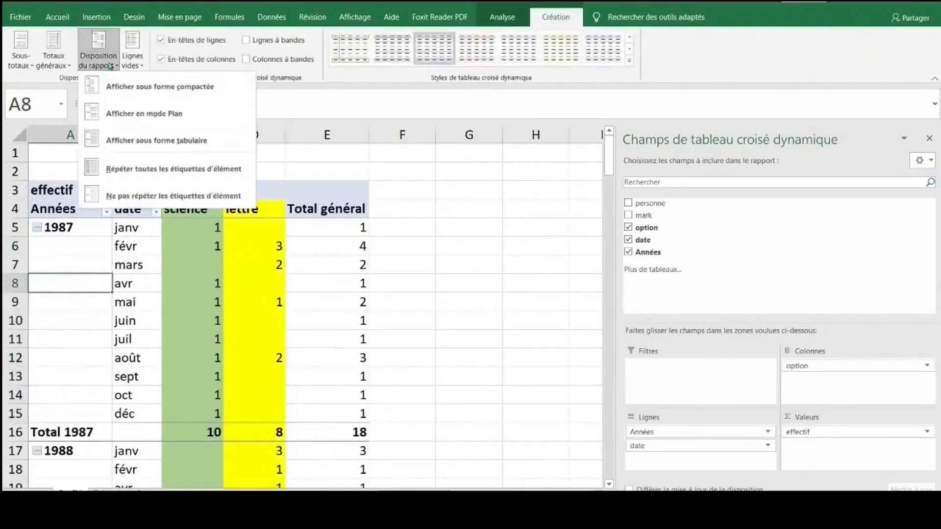
pyautogui.click(183, 169)
pyautogui.click(435, 258)
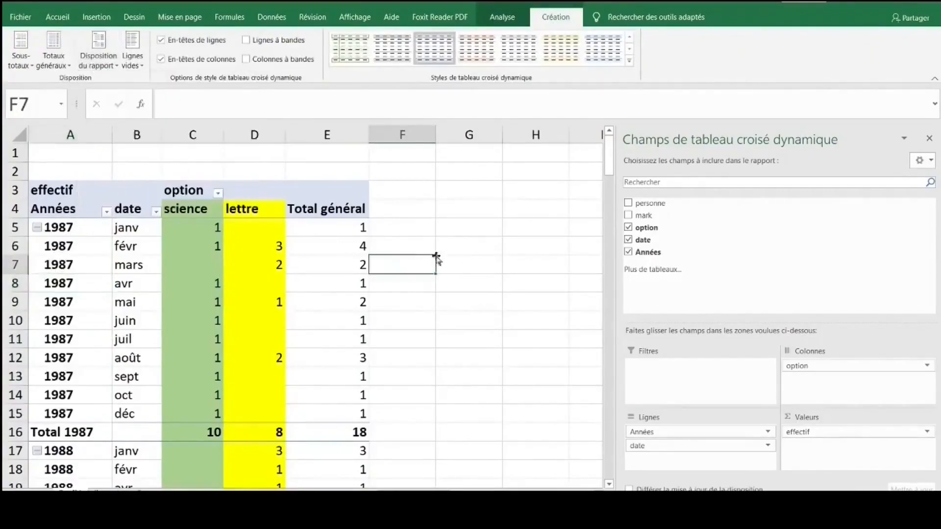
# Set the report layout to repeat every item label, and look over the year labels down the monthly rows
pyautogui.scroll(-5, 489, 259)
pyautogui.scroll(-15, 489, 259)
pyautogui.scroll(20, 486, 256)
pyautogui.click(70, 283)
pyautogui.click(555, 17)
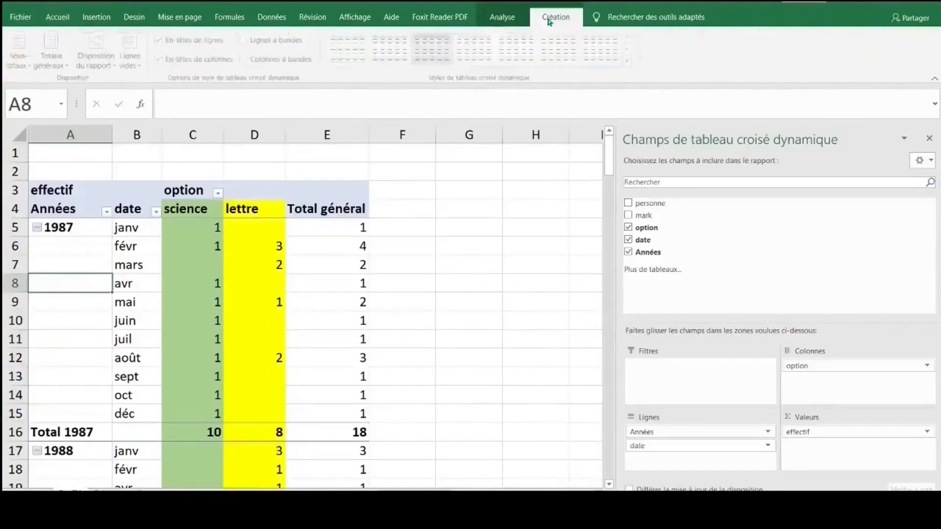
pyautogui.click(98, 60)
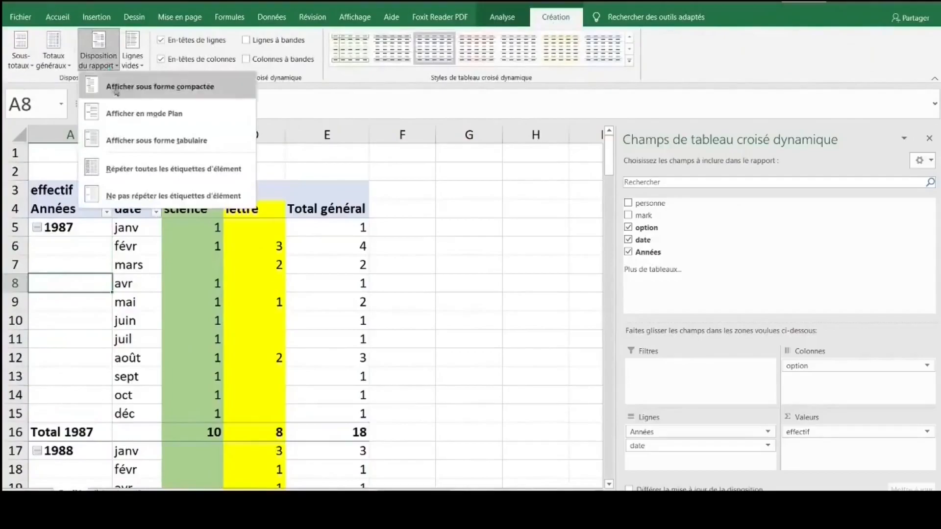
pyautogui.click(183, 169)
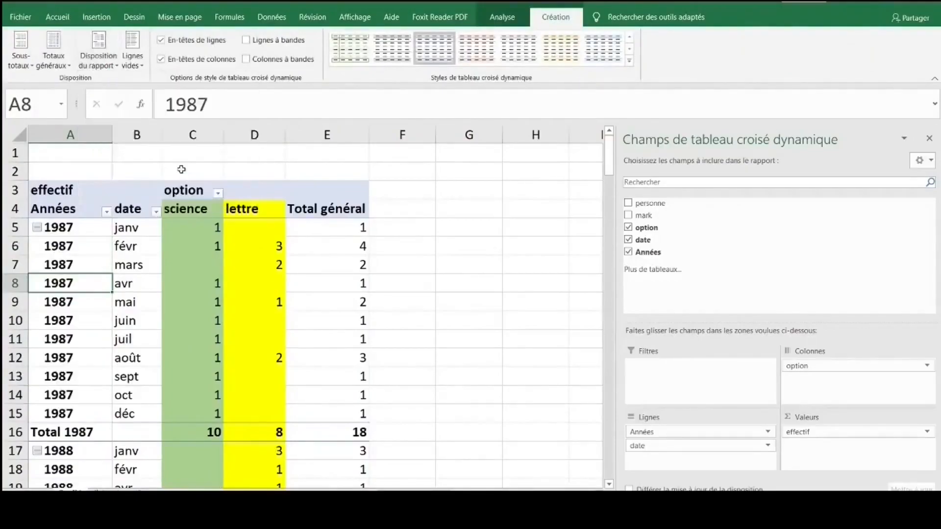
pyautogui.click(428, 257)
pyautogui.scroll(-5, 489, 259)
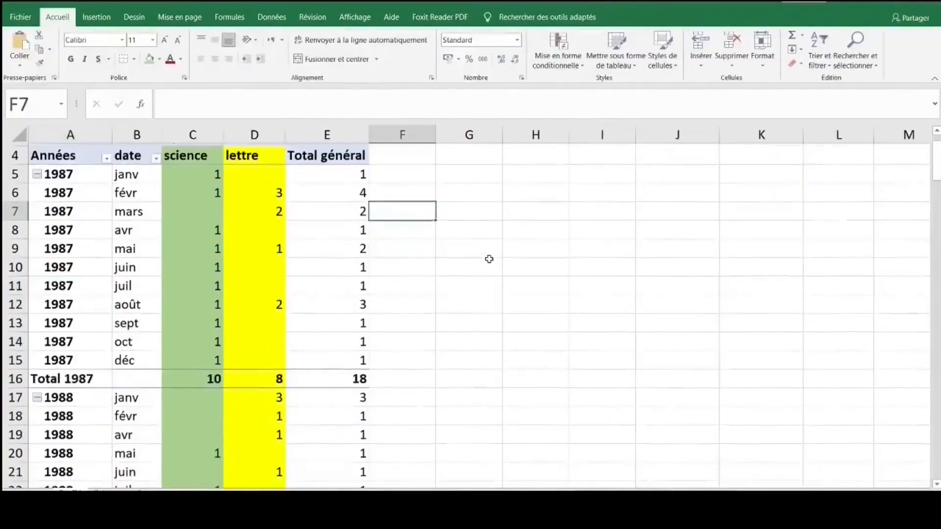
pyautogui.scroll(-15, 489, 258)
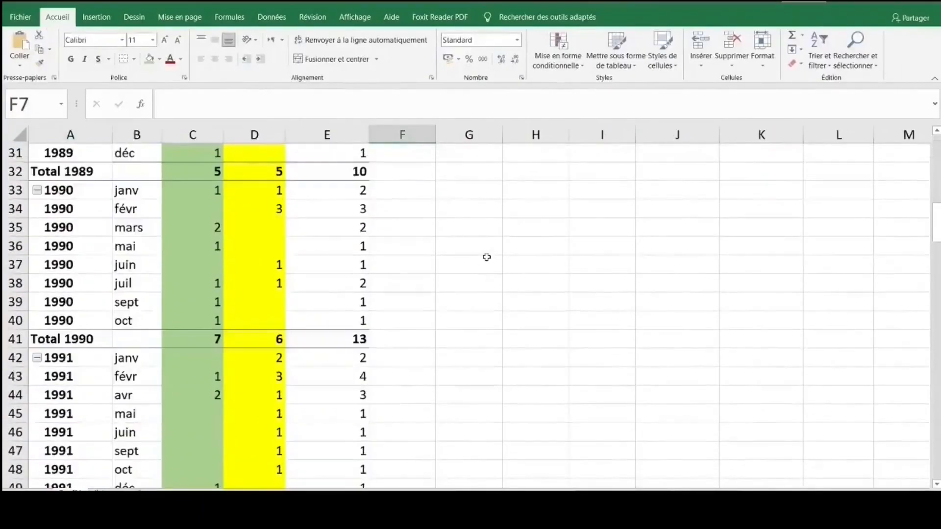
pyautogui.scroll(14, 487, 257)
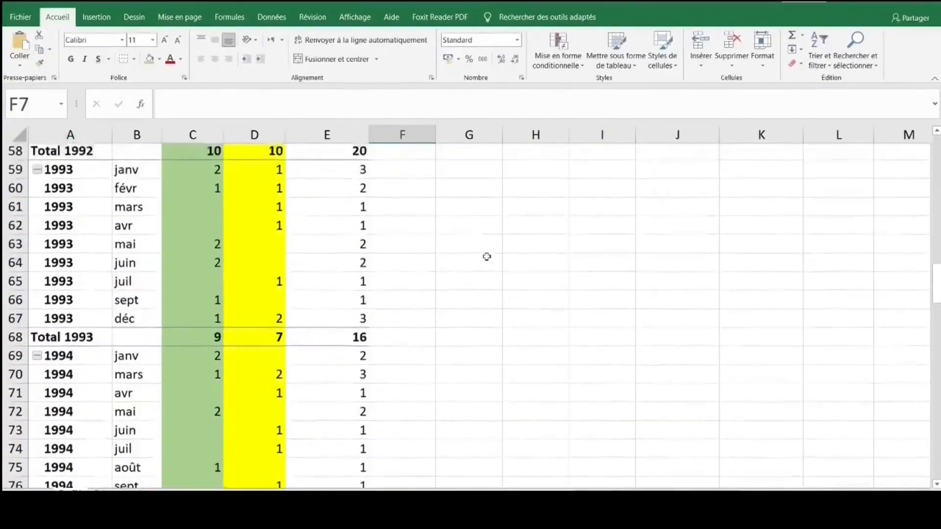
pyautogui.scroll(6, 487, 257)
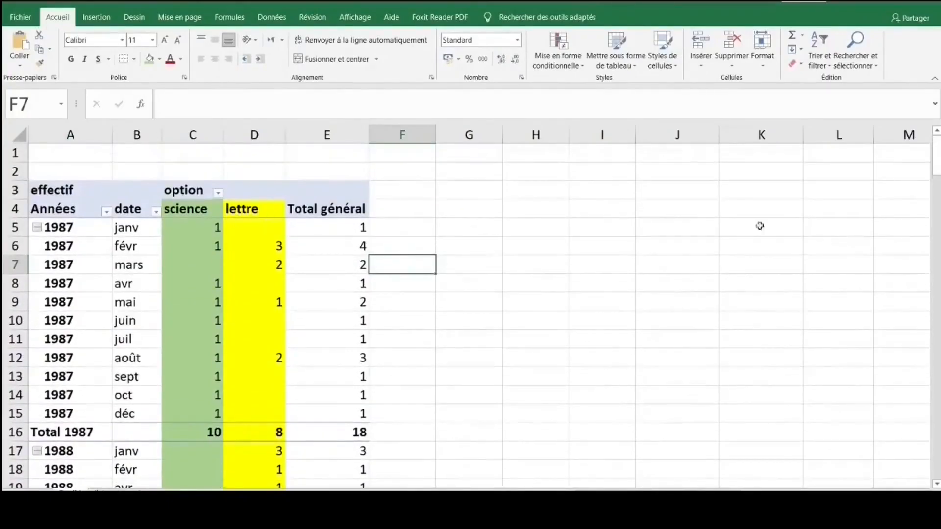
# Move option to the pivot table's rows and both Années and date to the columns, with date below Années
pyautogui.click(233, 263)
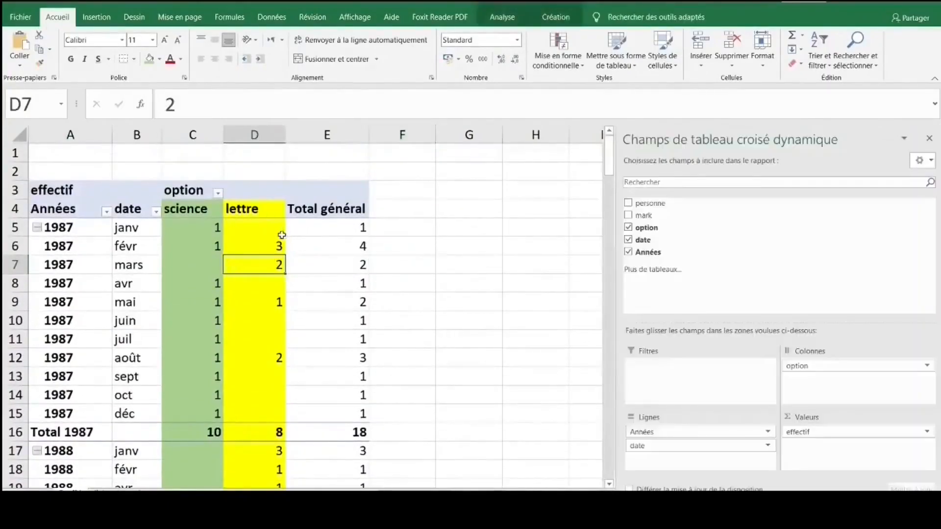
pyautogui.moveTo(840, 367); pyautogui.dragTo(661, 427)
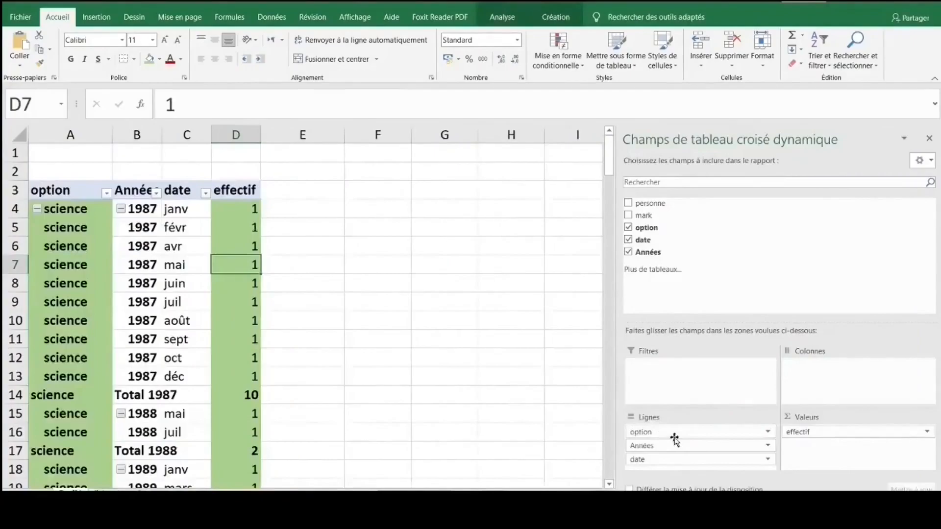
pyautogui.moveTo(676, 445); pyautogui.dragTo(821, 378)
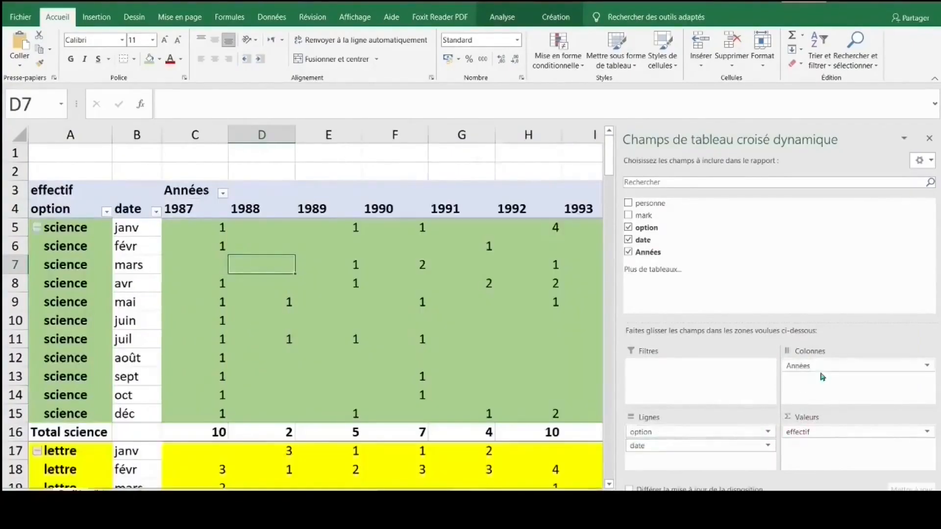
pyautogui.moveTo(686, 445); pyautogui.dragTo(817, 382)
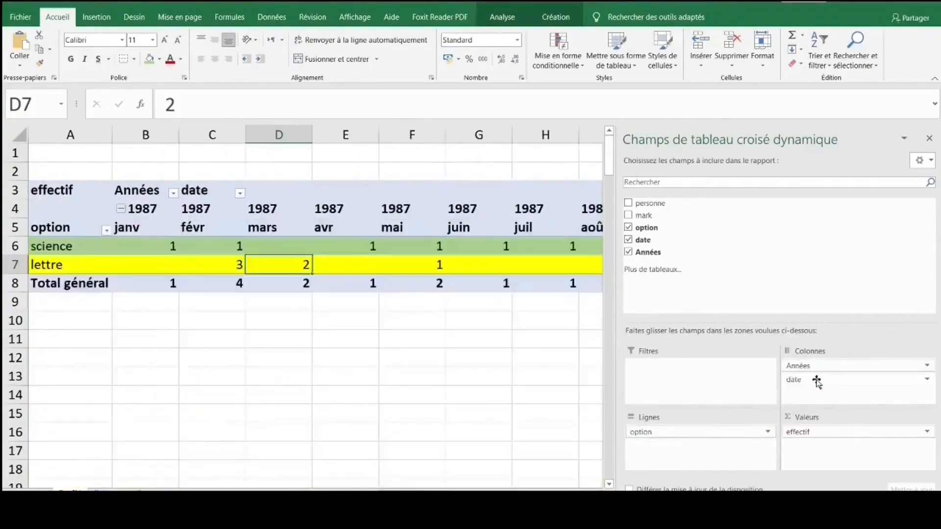
pyautogui.click(312, 349)
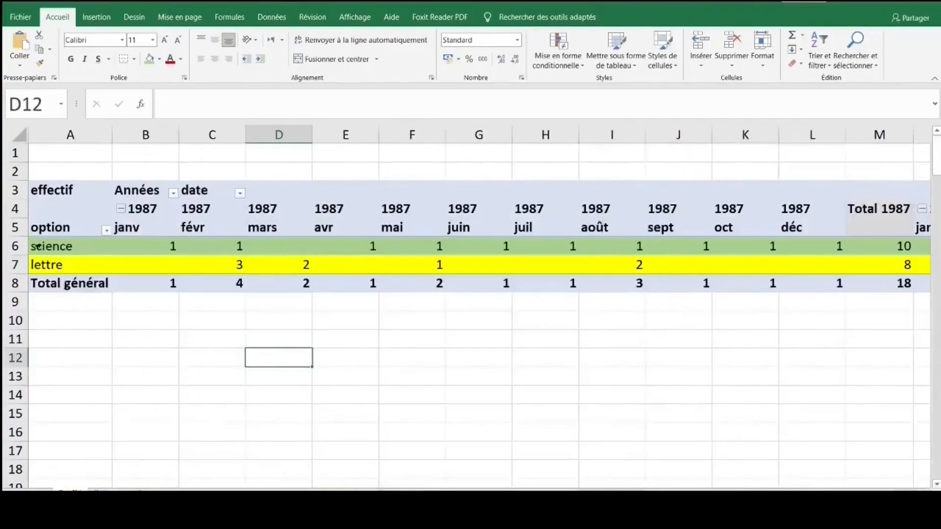
# Move Années to the pivot table's report filter, with option in the columns and date in the rows
pyautogui.click(49, 266)
pyautogui.click(84, 251)
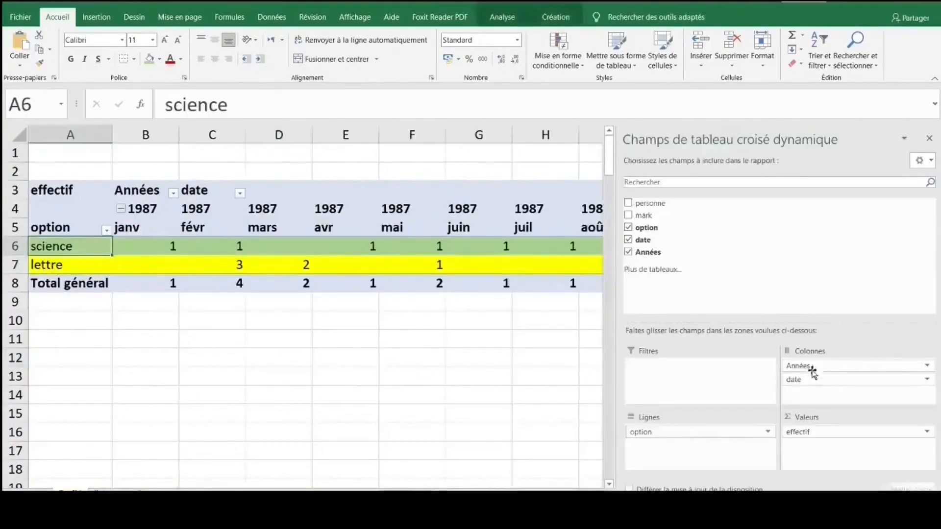
pyautogui.moveTo(813, 366); pyautogui.dragTo(663, 365)
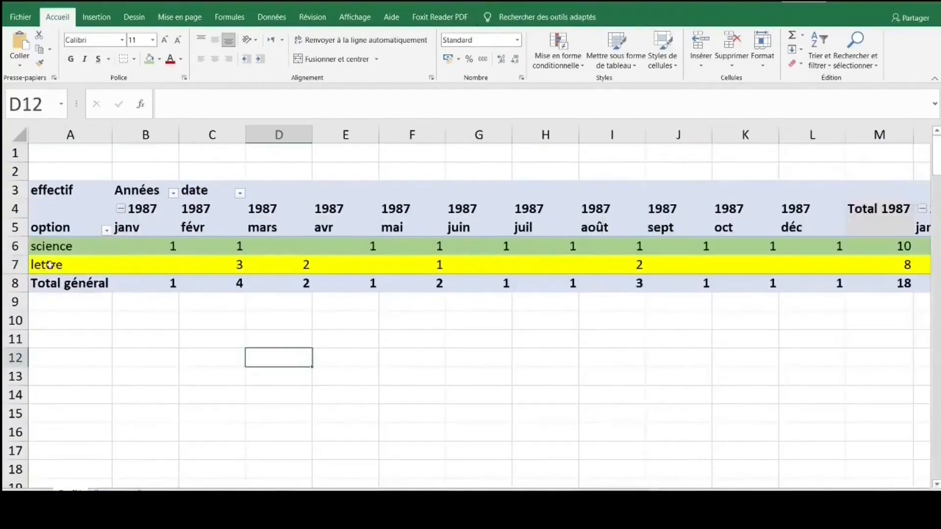
pyautogui.click(49, 266)
pyautogui.click(82, 247)
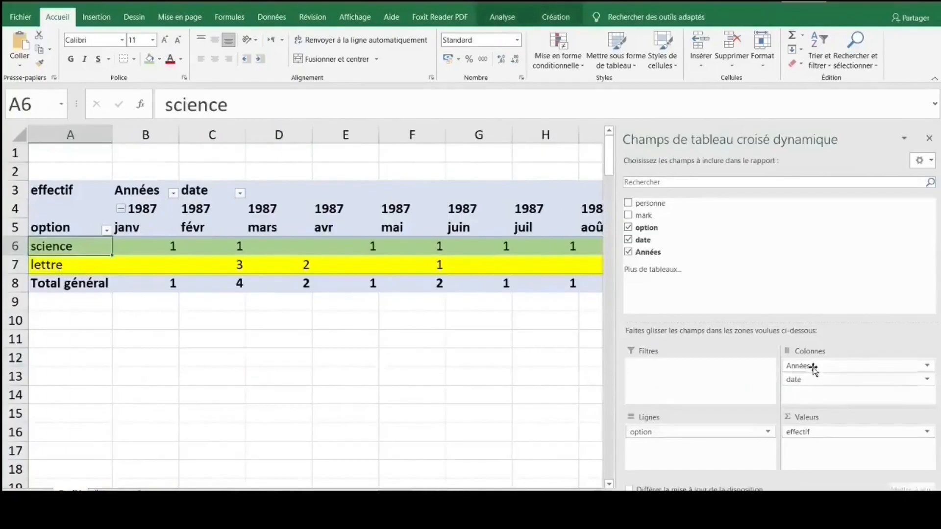
pyautogui.moveTo(814, 366); pyautogui.dragTo(678, 366)
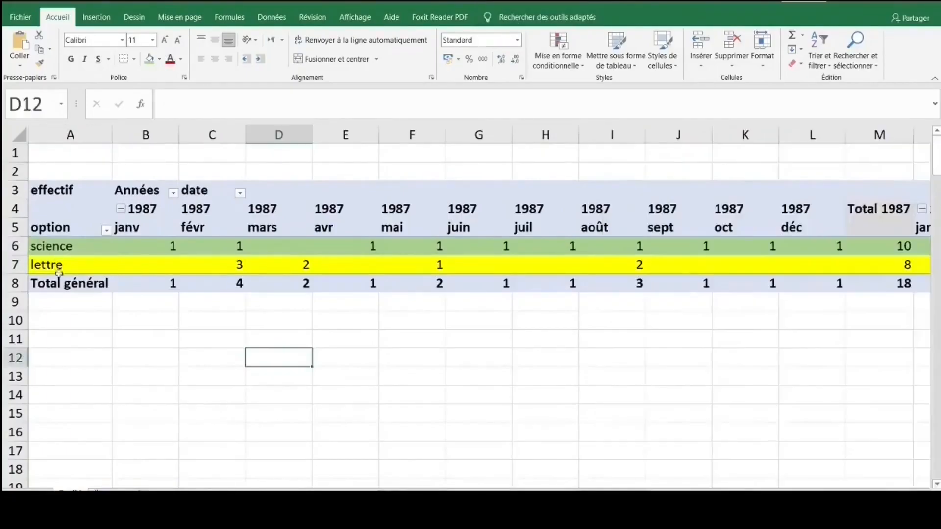
pyautogui.click(56, 267)
pyautogui.click(81, 247)
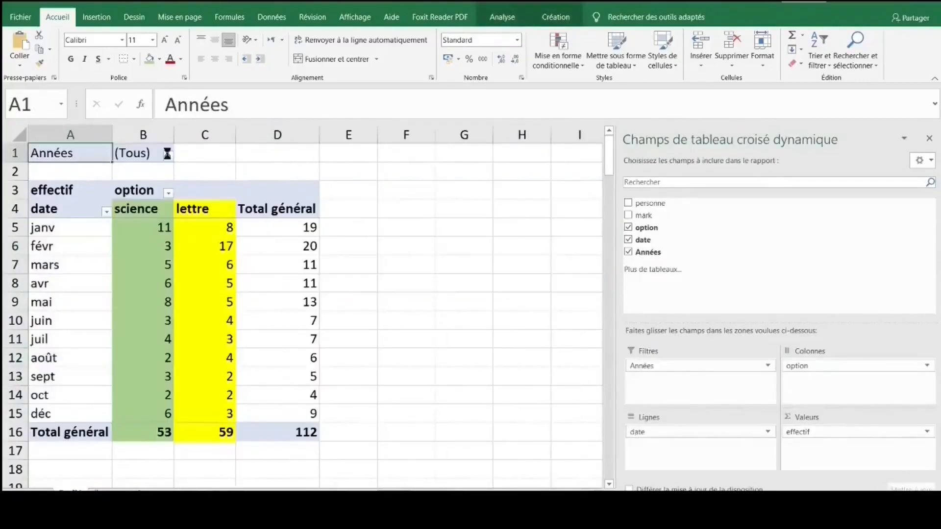
# Filter the pivot table by Années to show only 1993
pyautogui.click(168, 157)
pyautogui.moveTo(165, 200); pyautogui.dragTo(165, 215)
pyautogui.click(48, 217)
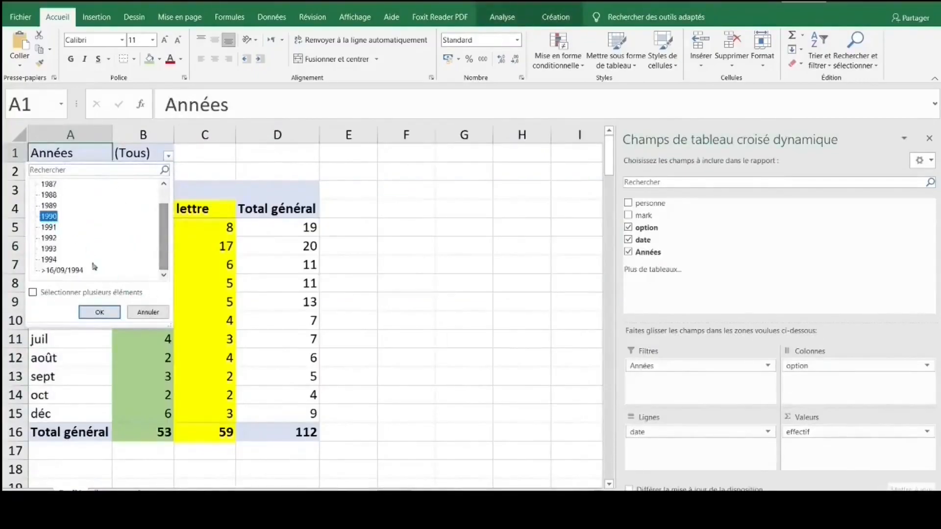
pyautogui.click(49, 249)
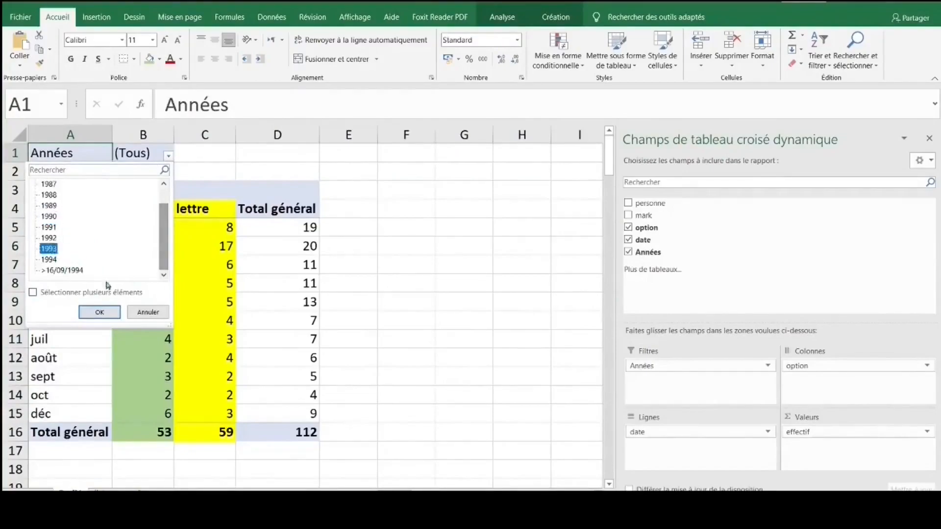
pyautogui.click(99, 312)
pyautogui.click(380, 289)
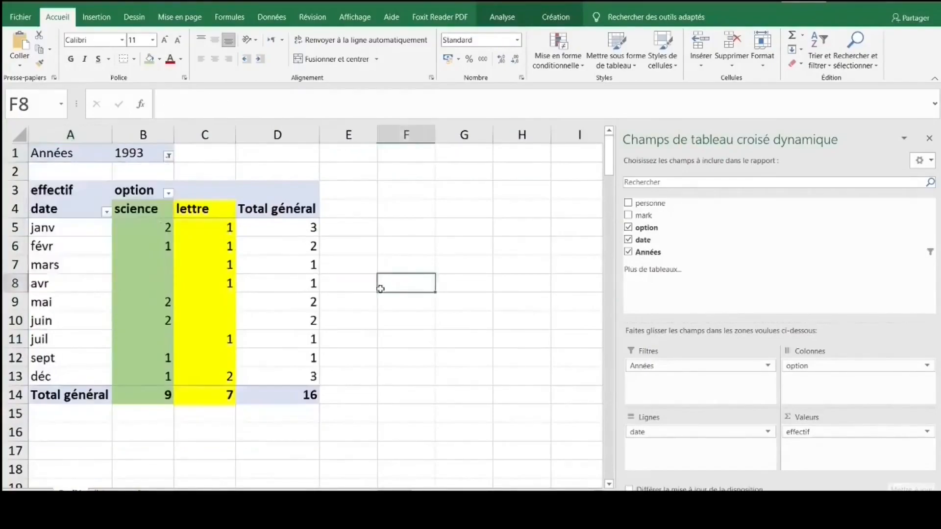